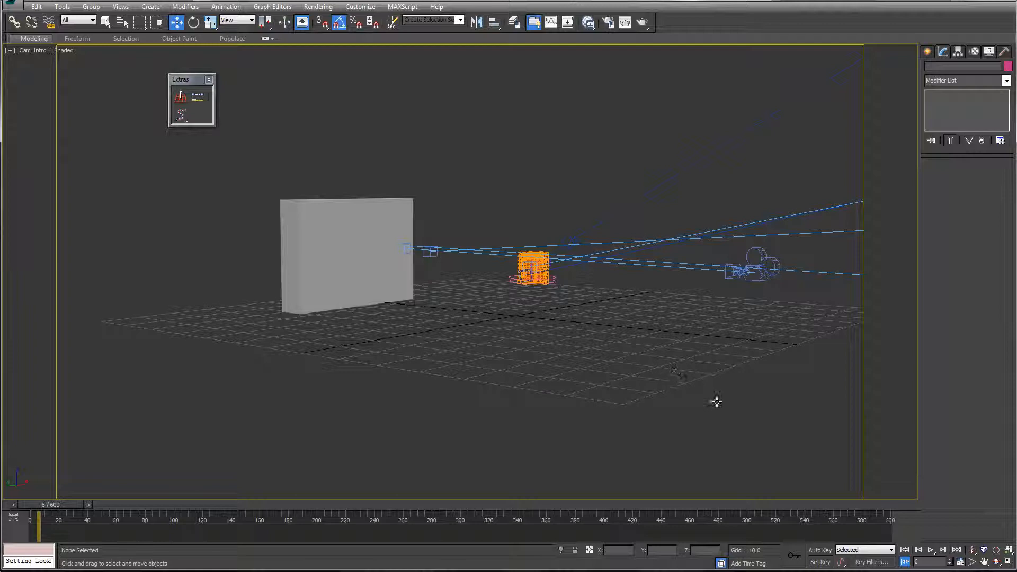
Step: Try moving the candy box across the ground
key(ctrl+z)
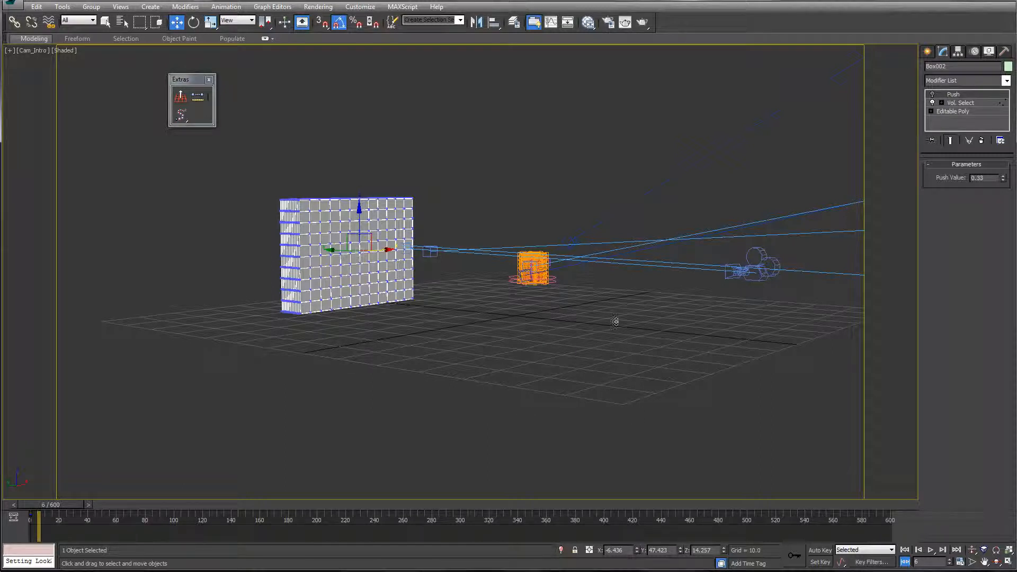
drag(609, 324, 579, 317)
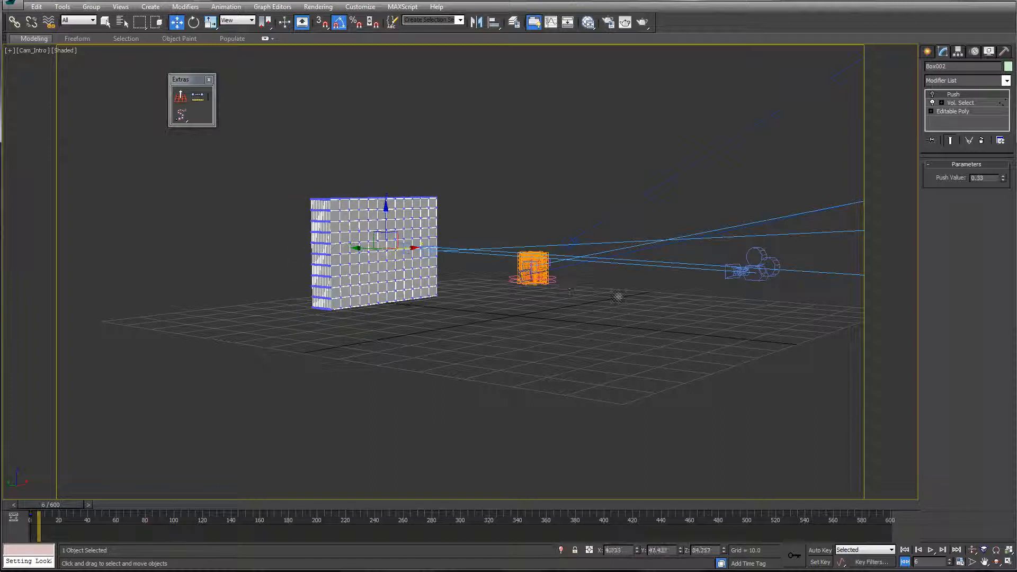
key(ctrl+z)
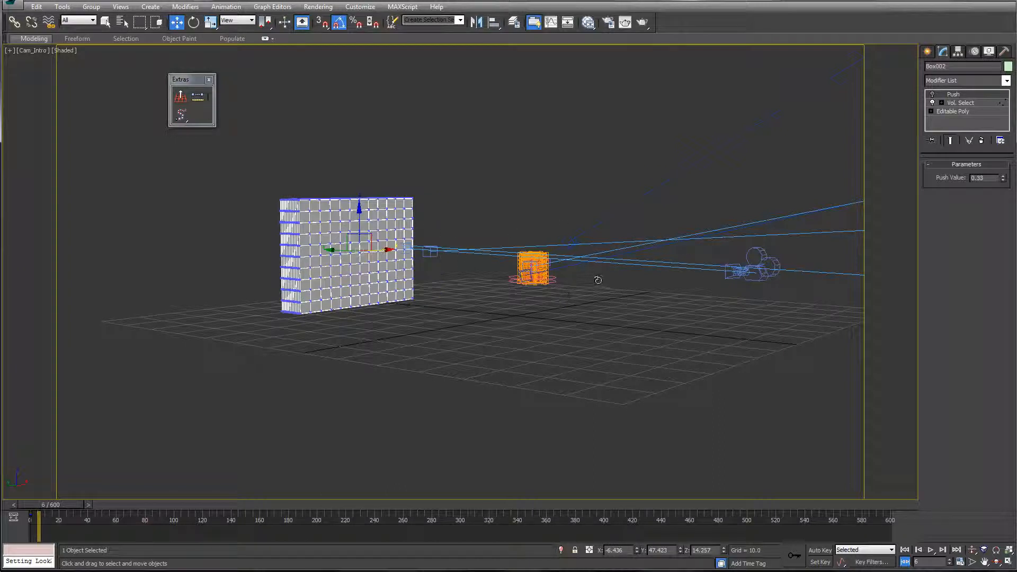
Step: Look through the CamTwo camera in the viewport
key(c)
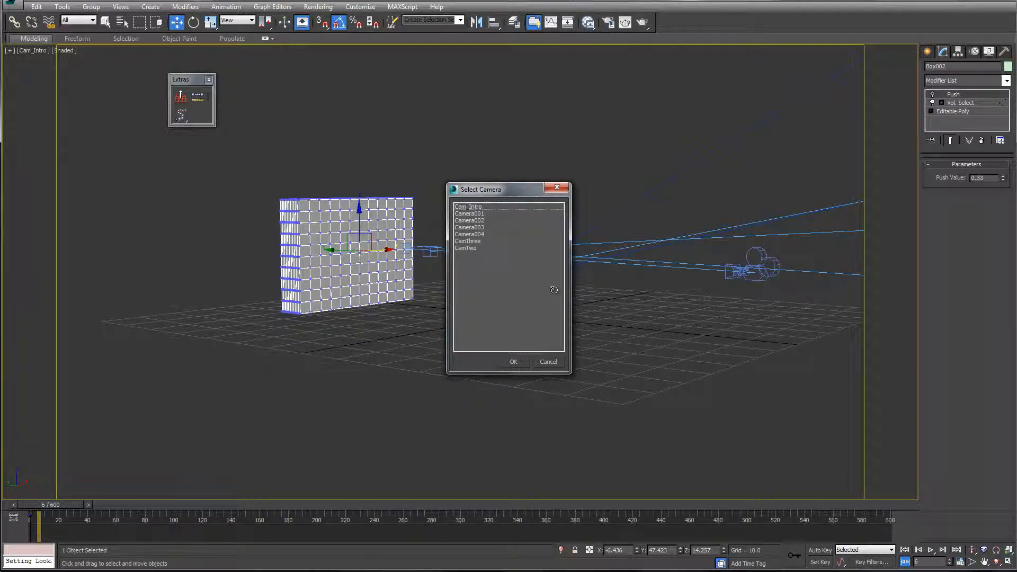
key(Escape)
key(c)
key(Up)
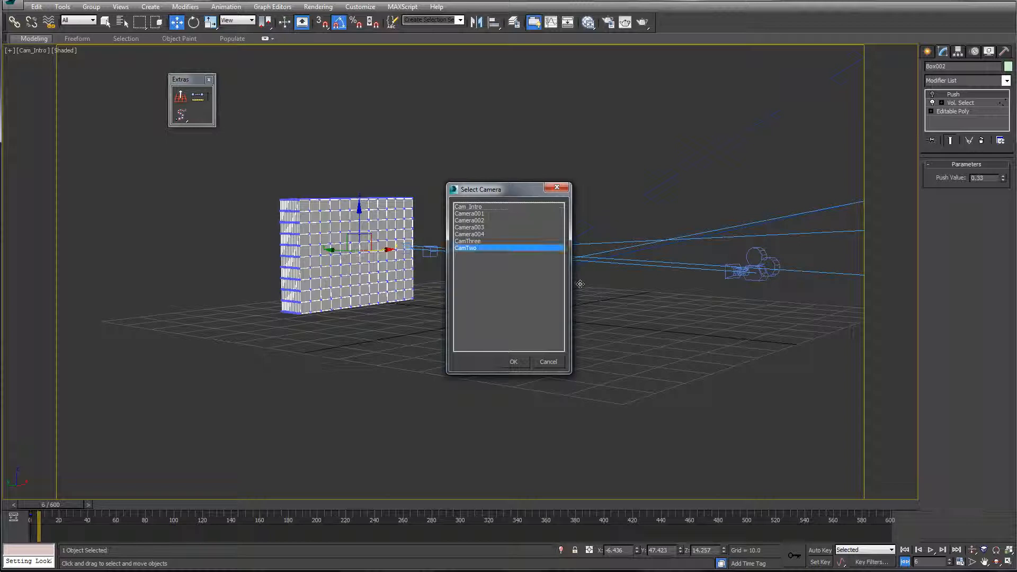
key(Return)
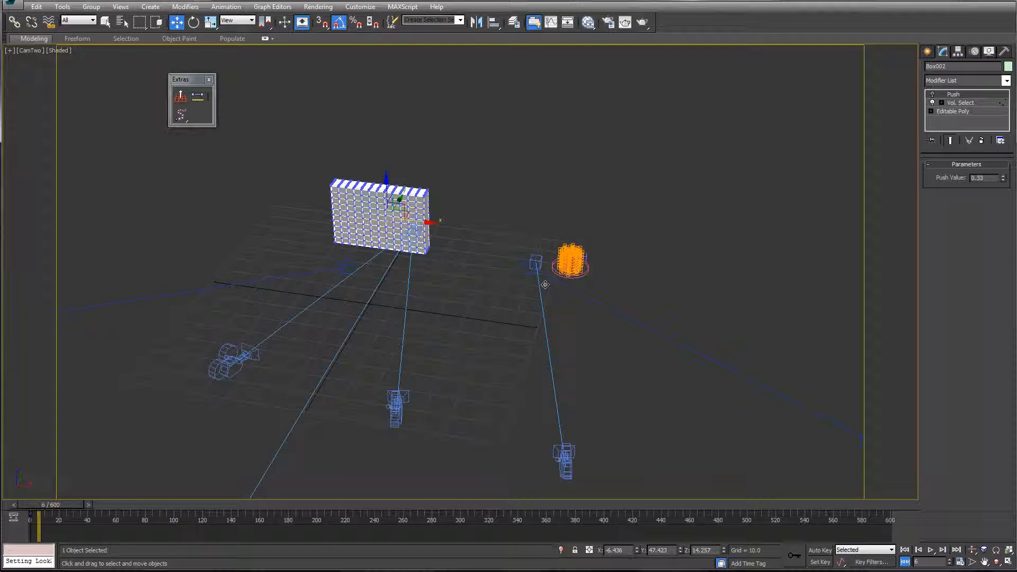
Step: Look through the CamThree camera, and switch the viewport to a free perspective view from there
key(c)
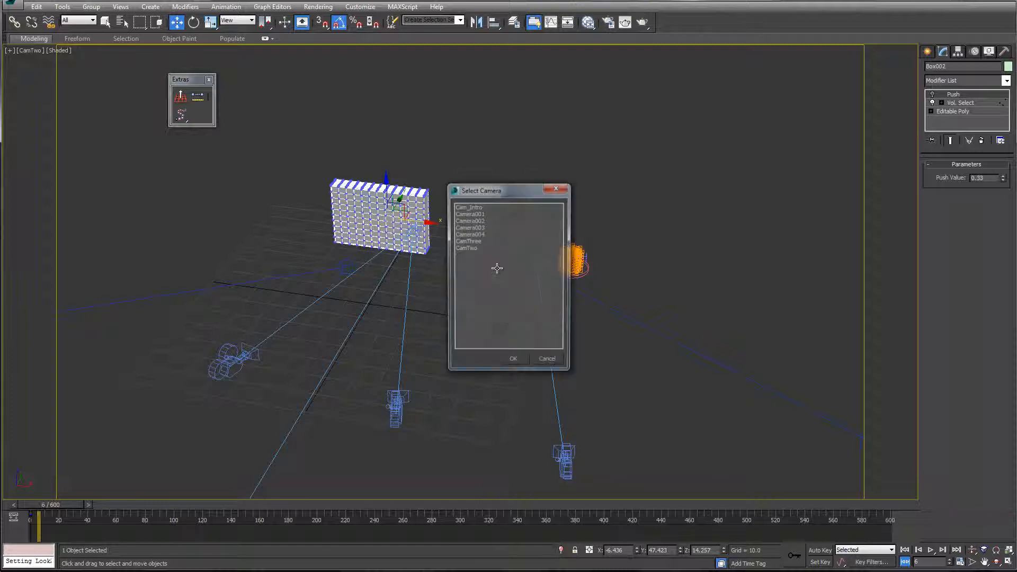
double_click(524, 241)
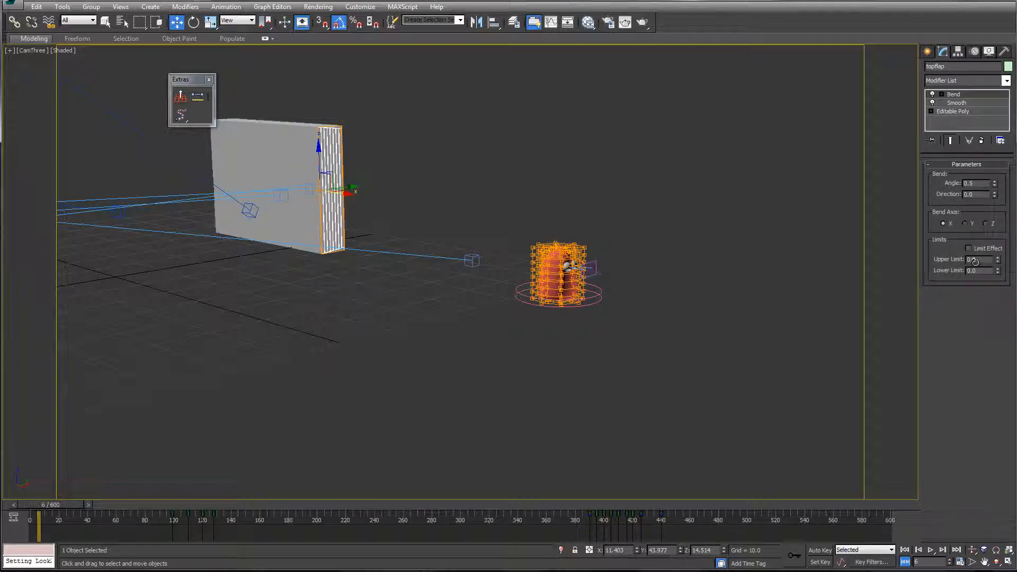
key(alt)
alt+middle_drag(520, 260, 556, 264)
key(p)
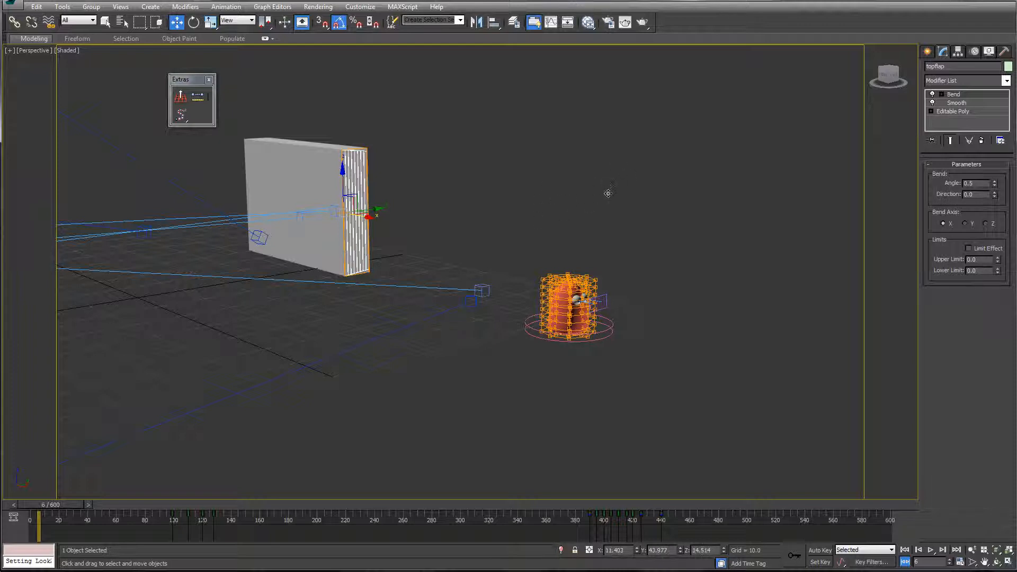
Step: Select the candy box and its bottom flap in turn and examine their modifiers
key(ctrl+z)
key(ctrl+z)
drag(607, 192, 589, 238)
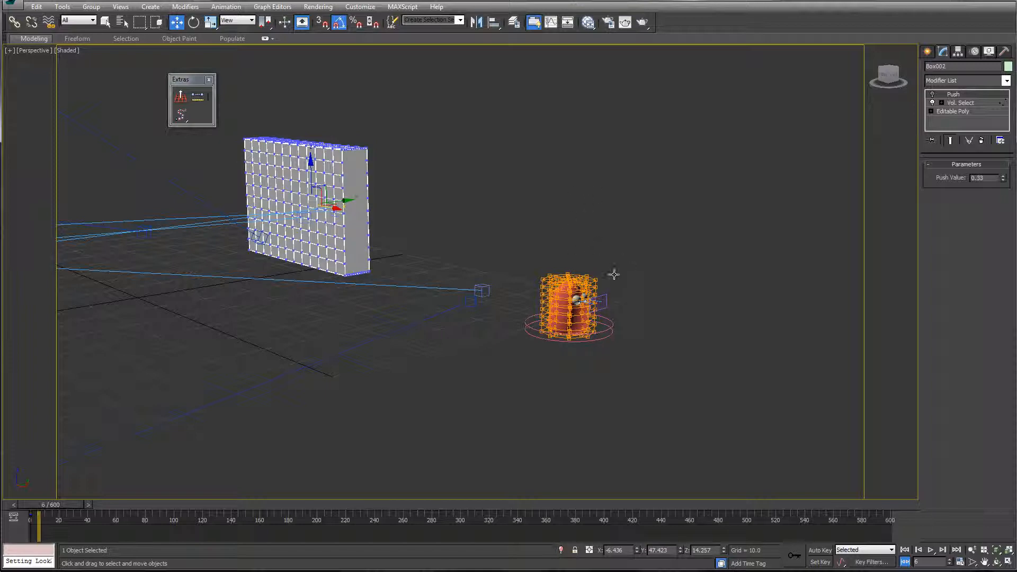
key(ctrl+z)
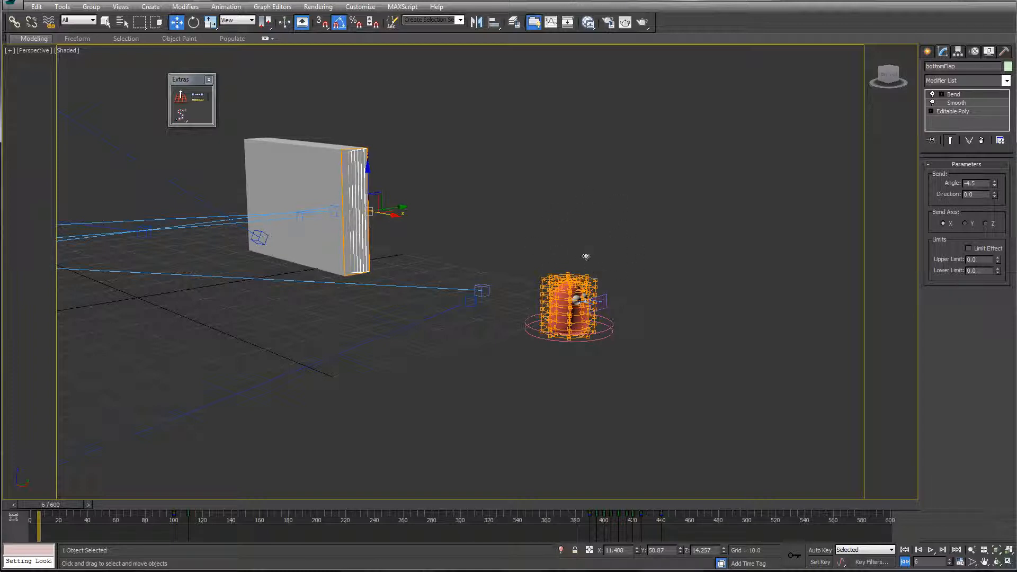
key(ctrl+z)
key(ctrl+z)
key(ctrl+z)
key(ctrl+z)
Step: Select the gumdrop's master control and show its Stretch modifier parameters
drag(942, 49, 960, 92)
key(ctrl+z)
key(ctrl+z)
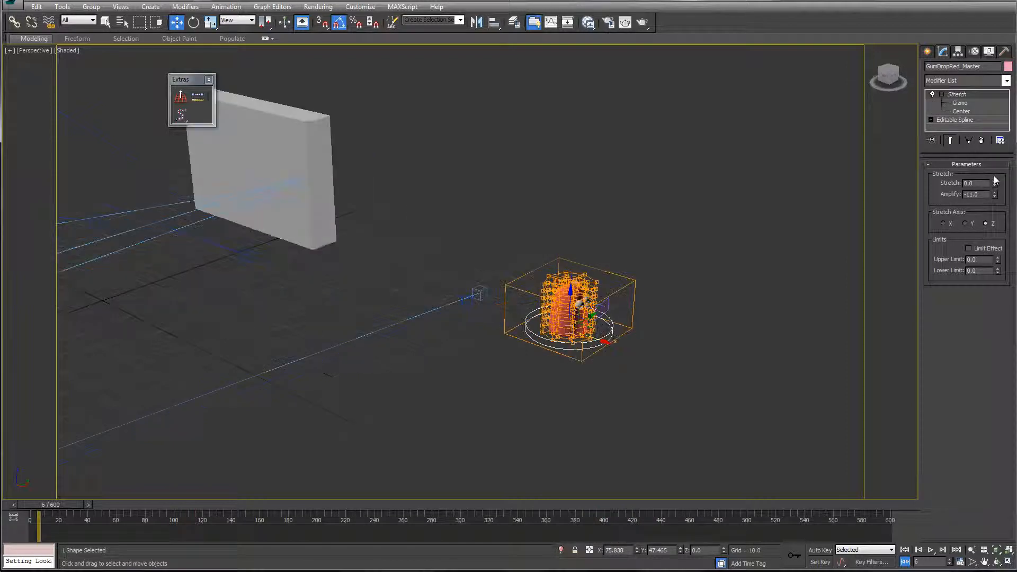
Step: Try moving the gumdrop's master control along the ground, and undo the move
scroll(598, 318, up, 5)
middle_drag(585, 265, 619, 335)
scroll(618, 335, down, 3)
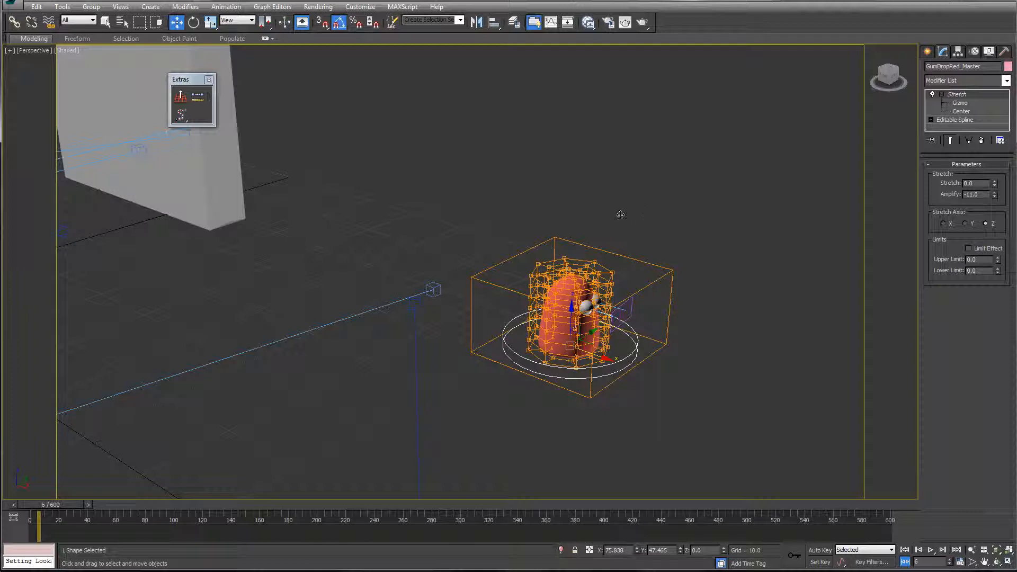
drag(653, 192, 631, 233)
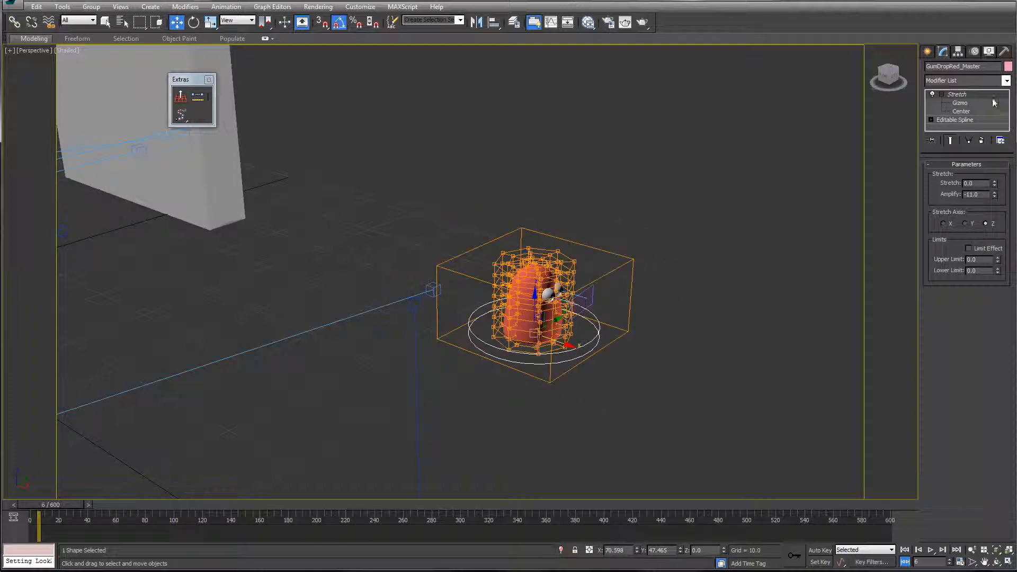
key(ctrl+z)
Step: Select the FFD lattice around the gumdrop, and hide the Rig_KeepHidden layer in the layer manager
drag(491, 19, 629, 297)
click(725, 237)
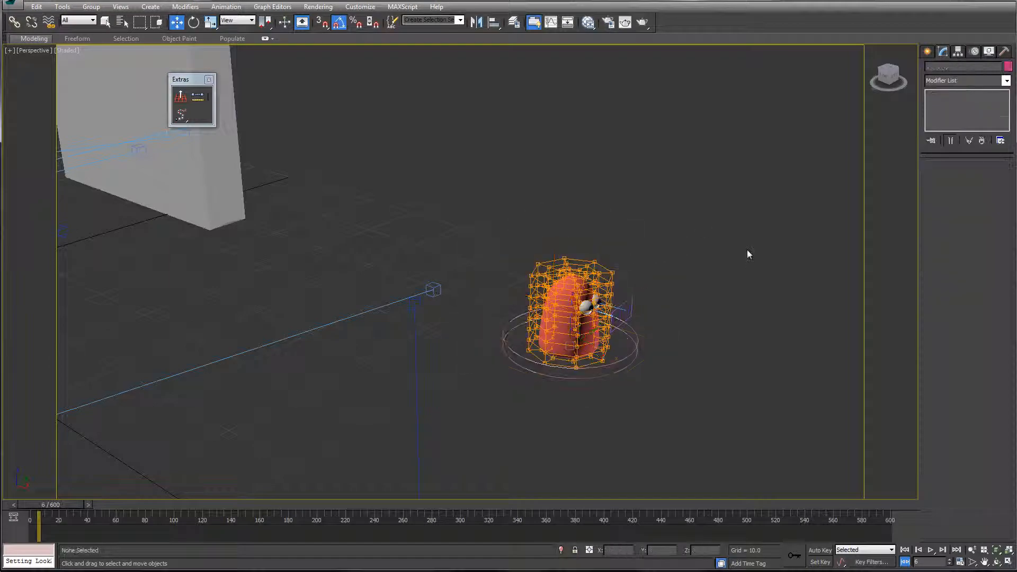
key(ctrl+z)
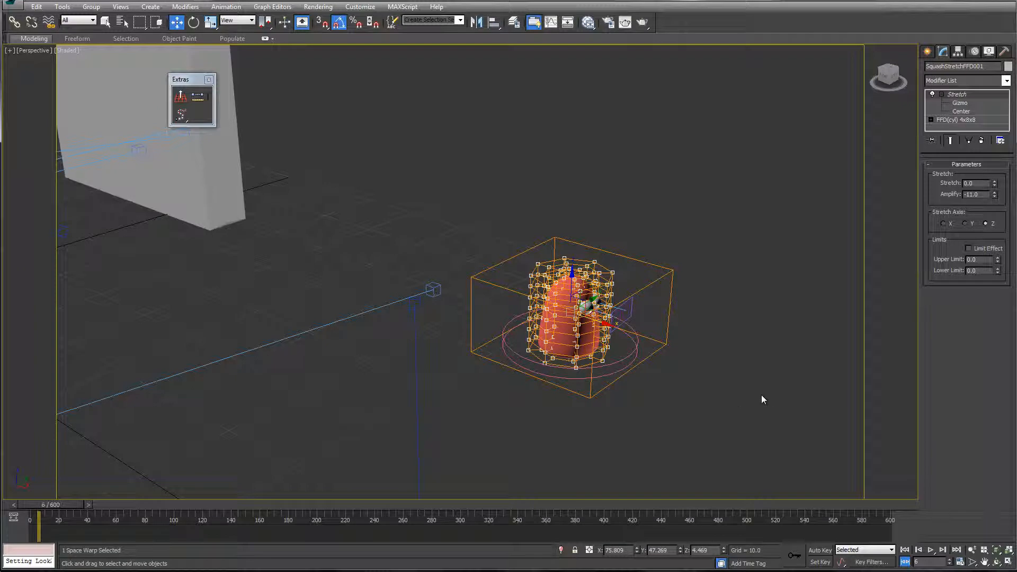
click(514, 21)
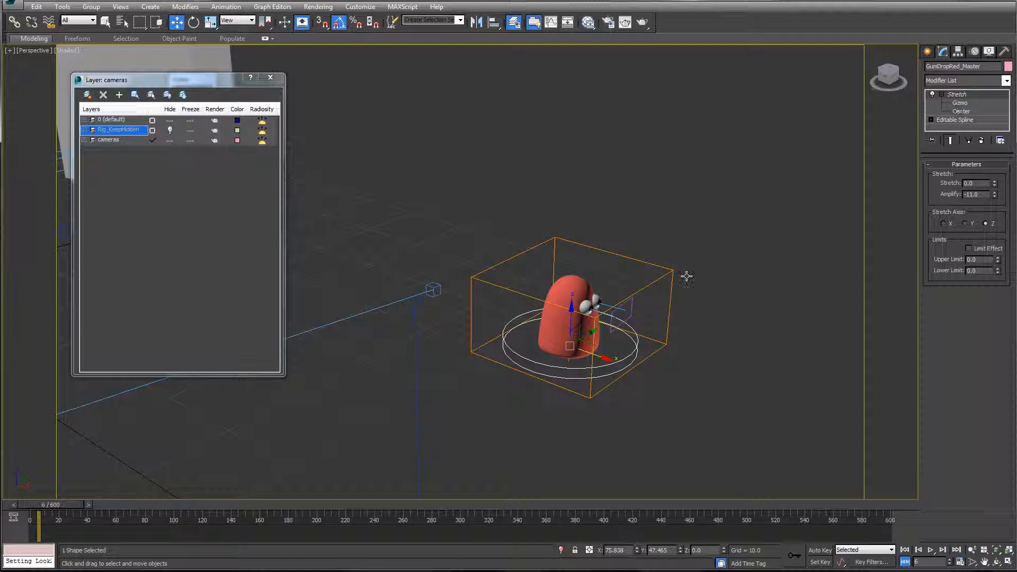
Step: Raise the gumdrop's master control to a Z position of about 0.456
mouse_move(583, 344)
mouse_down()
mouse_move(597, 350)
mouse_move(524, 329)
mouse_move(628, 362)
mouse_move(565, 334)
mouse_move(539, 363)
mouse_up()
key(ctrl+z)
key(ctrl+z)
mouse_move(571, 318)
mouse_down()
mouse_move(571, 282)
mouse_move(571, 314)
mouse_up()
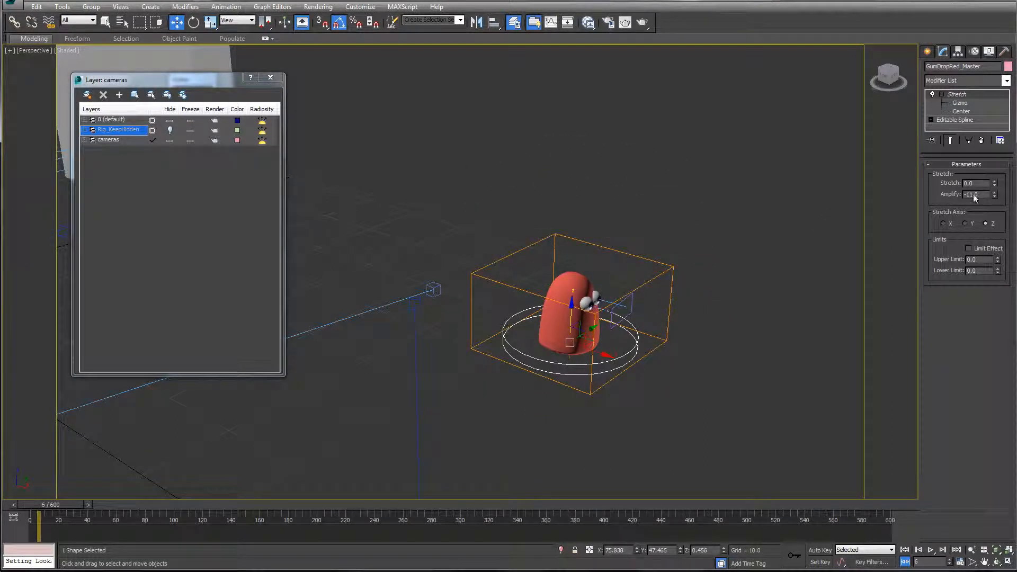
Step: Try rotating the gumdrop's master control
key(e)
mouse_move(555, 327)
mouse_down()
mouse_move(541, 355)
mouse_move(568, 299)
mouse_move(548, 341)
mouse_move(555, 326)
mouse_move(603, 343)
mouse_move(595, 323)
mouse_up()
drag(512, 279, 566, 278)
right_click(566, 277)
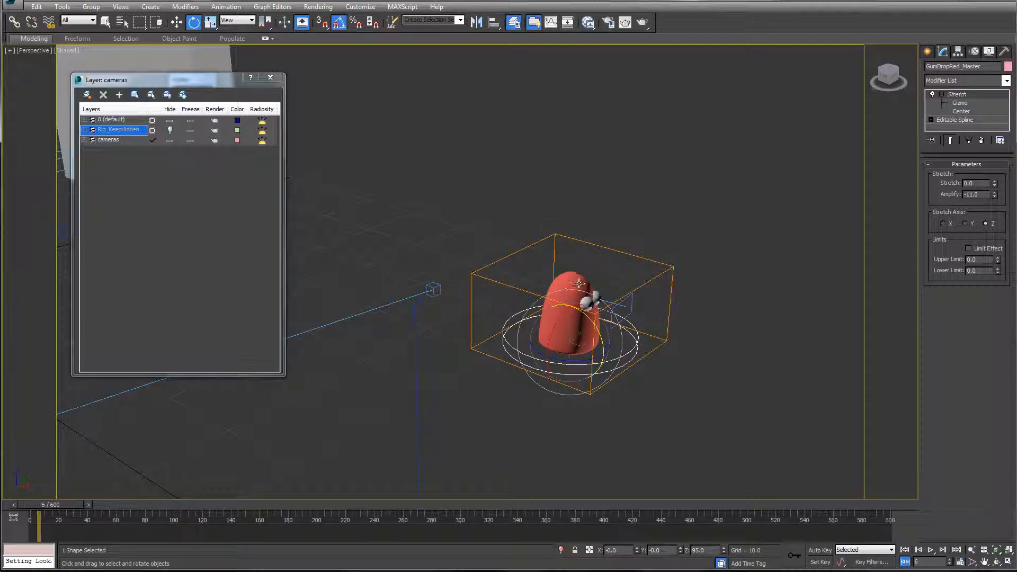
Step: Select the gumdrop's body mesh and try transforming it without the master control
click(579, 282)
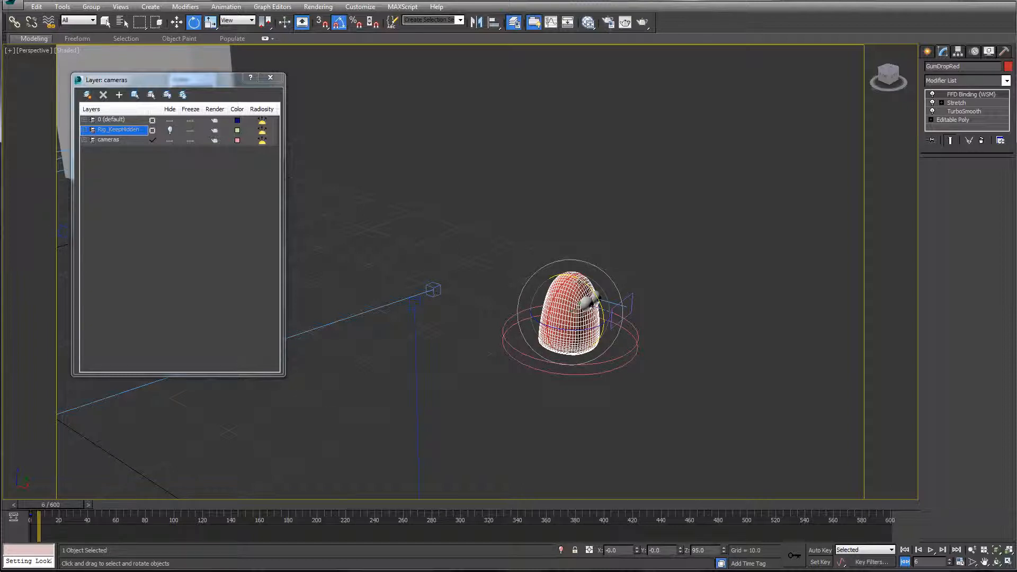
drag(579, 282, 422, 331)
right_click(579, 282)
right_click(422, 331)
key(w)
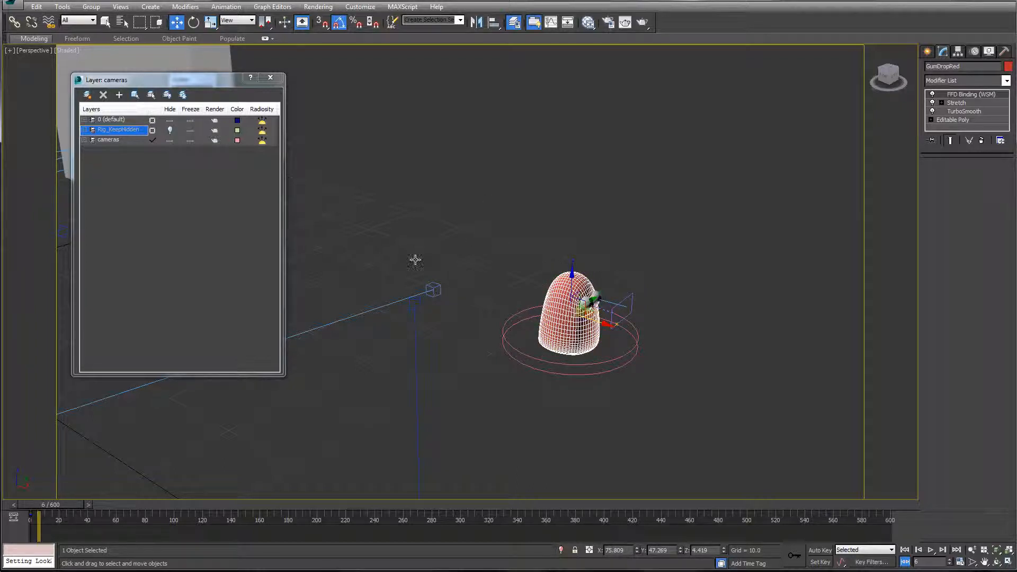
Step: Select the rectangular eye control in front of the gumdrop and try moving it to redirect the eyes
click(506, 347)
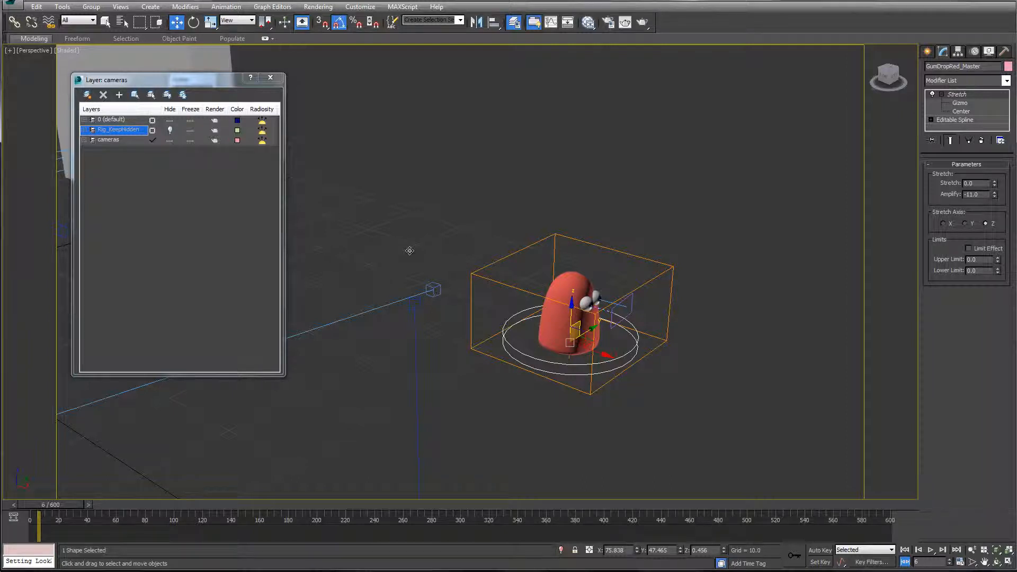
key(Page_Down)
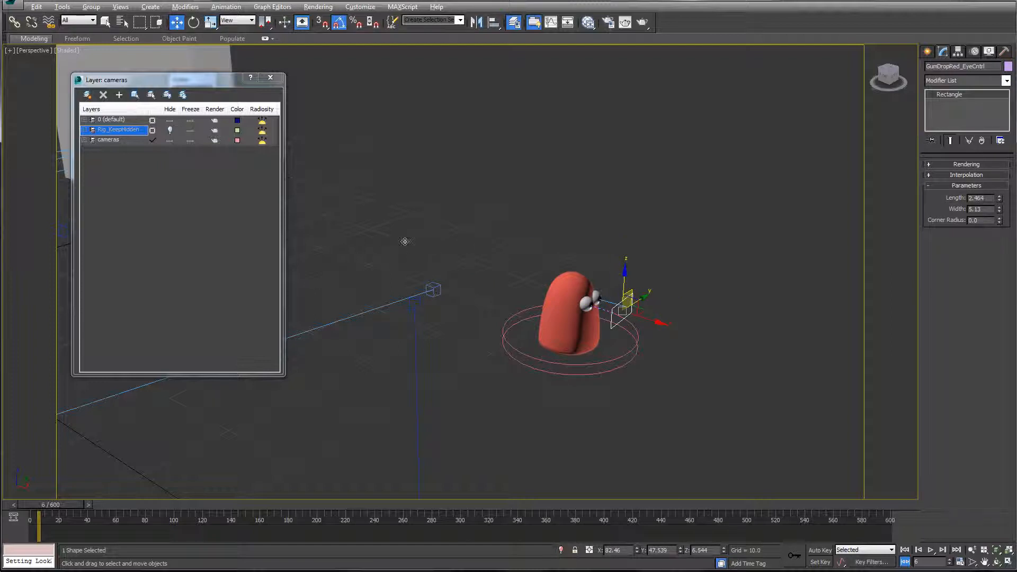
alt+middle_drag(420, 243, 373, 240)
scroll(391, 242, up, 5)
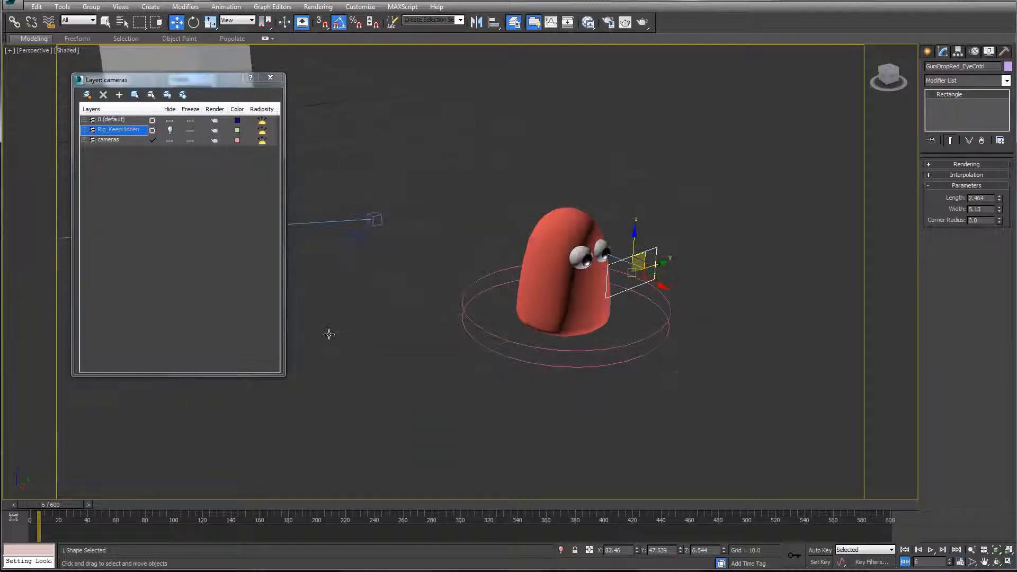
mouse_move(653, 253)
mouse_down()
mouse_move(552, 268)
mouse_move(688, 249)
mouse_move(607, 257)
mouse_move(561, 277)
mouse_move(629, 220)
mouse_move(678, 317)
mouse_move(697, 233)
mouse_move(636, 238)
mouse_move(638, 256)
mouse_move(625, 262)
mouse_up()
right_click(436, 259)
scroll(447, 216, down, 3)
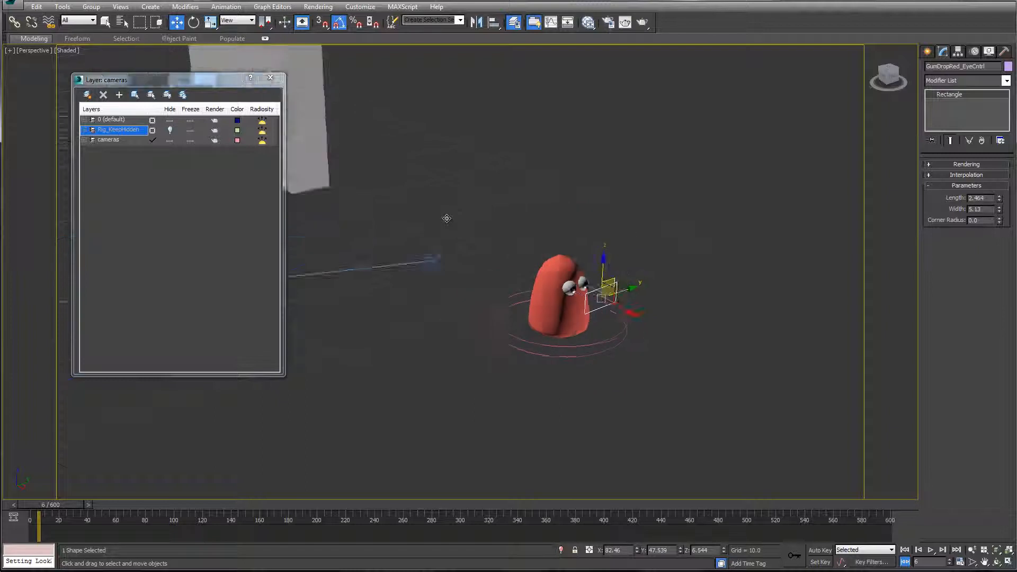
Step: Select the gumdrop's body mesh and try rotating it directly
alt+middle_drag(448, 218, 450, 219)
click(547, 308)
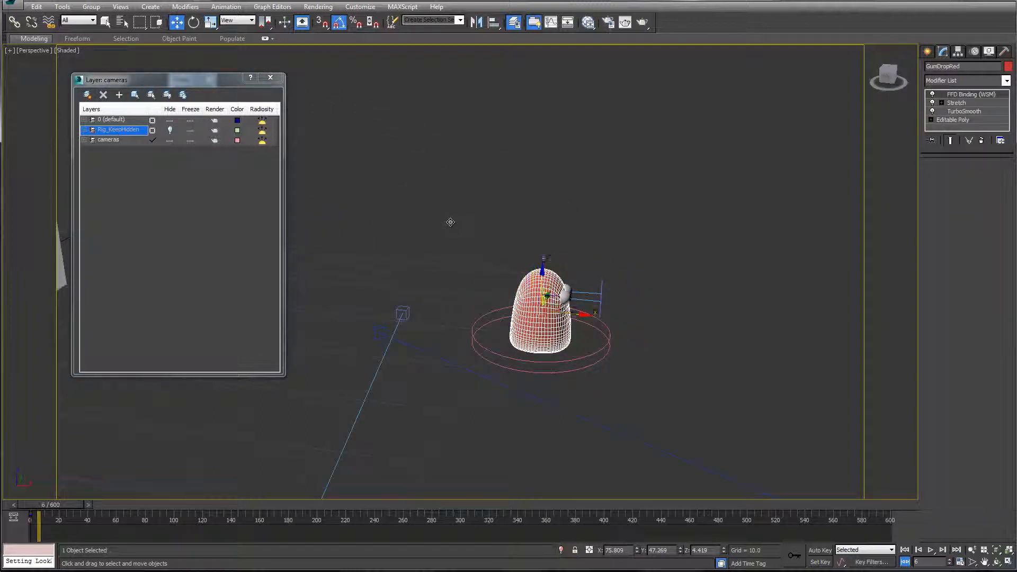
key(e)
mouse_move(552, 328)
mouse_down()
mouse_move(529, 326)
mouse_move(546, 328)
mouse_up()
right_click(545, 328)
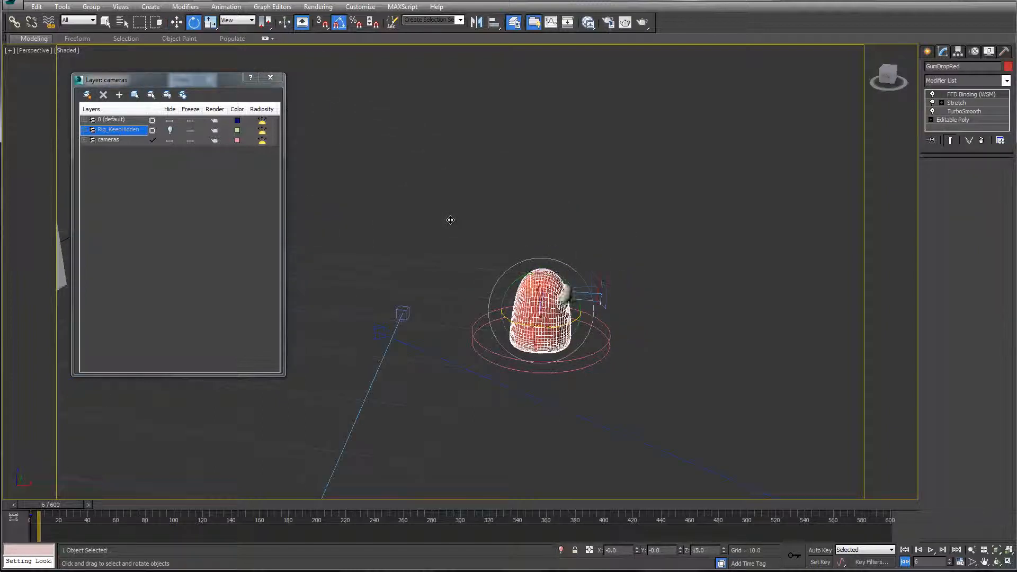
Step: Clear the selection and reselect the gumdrop's master control
click(600, 309)
click(331, 369)
scroll(331, 365, down, 3)
middle_drag(302, 318, 386, 323)
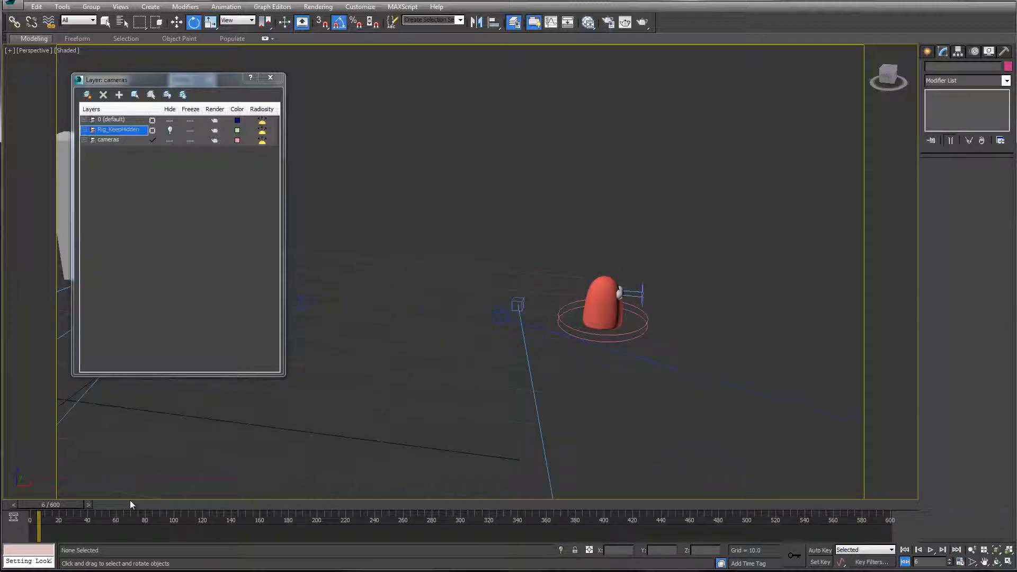
middle_drag(318, 316, 449, 216)
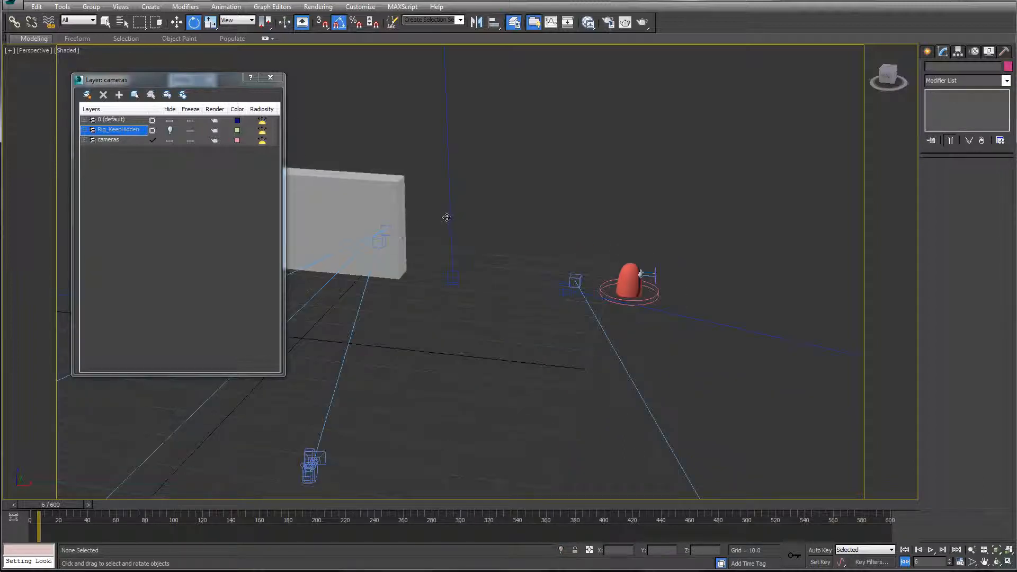
key(ctrl+z)
key(ctrl+z)
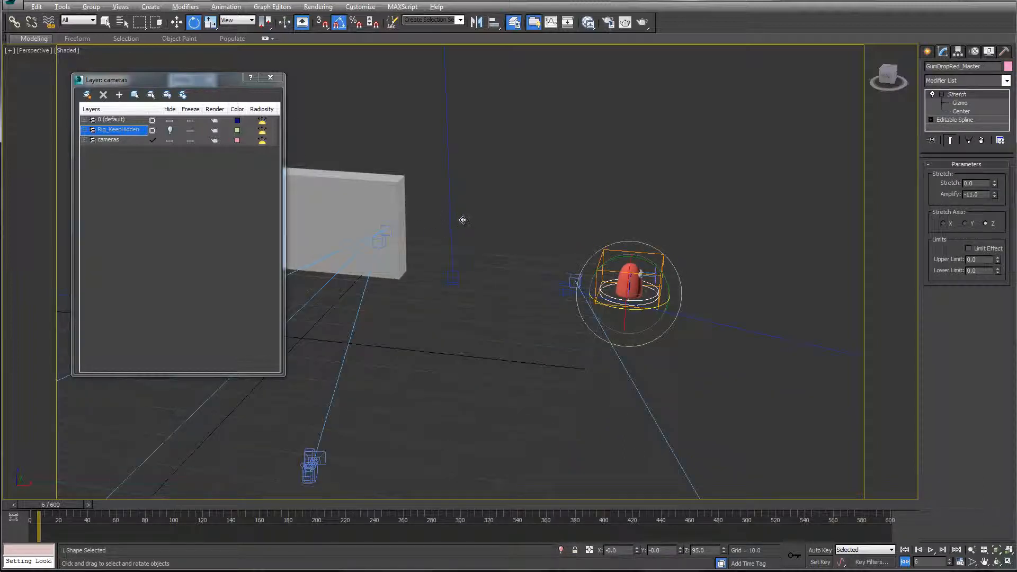
Step: Step back through the earlier viewport views to look over the candy box, gumdrop and cameras together
key(shift+z)
key(shift+z)
key(shift+z)
key(shift+z)
key(shift+z)
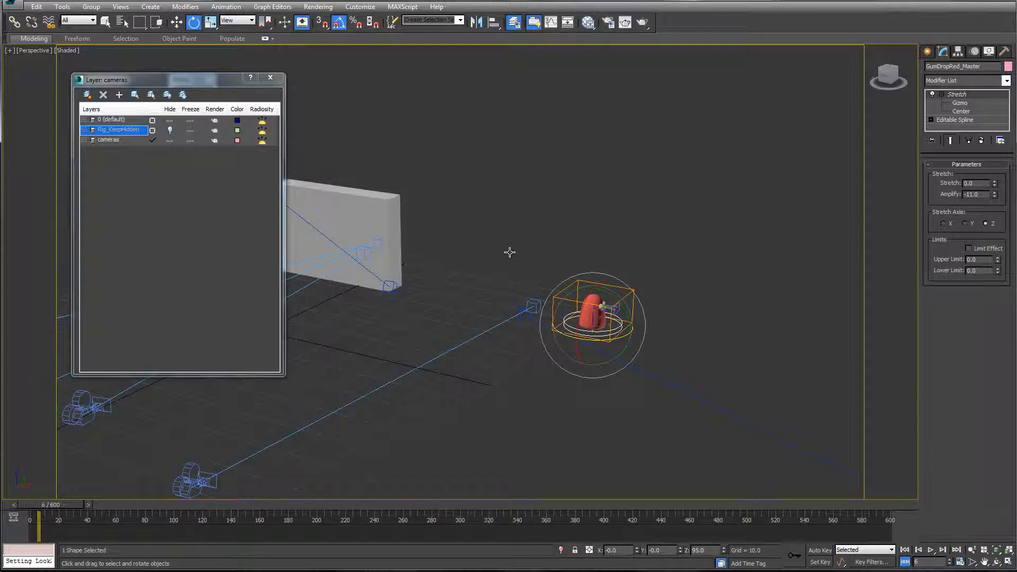
key(shift+z)
key(shift+z)
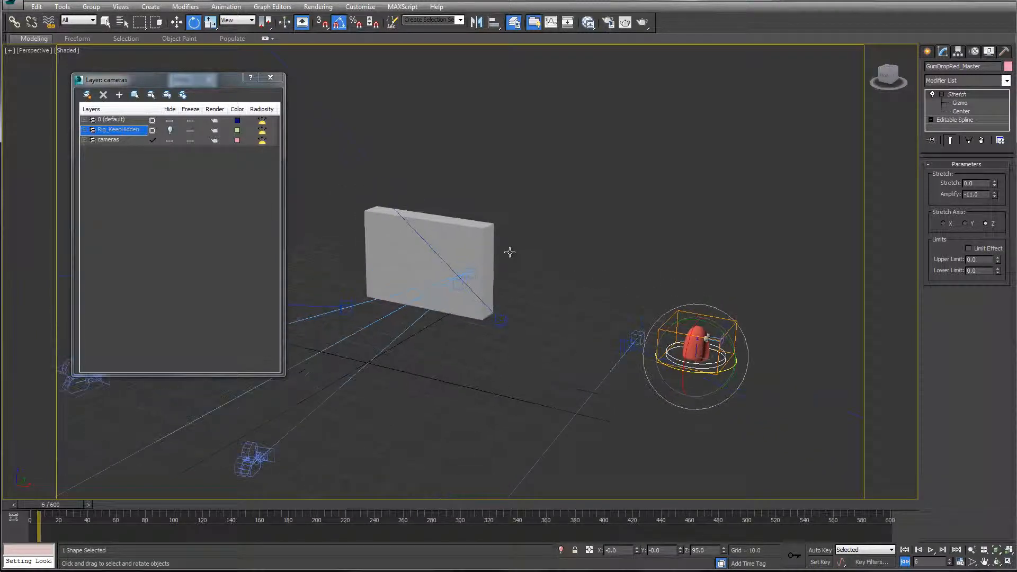
key(shift+z)
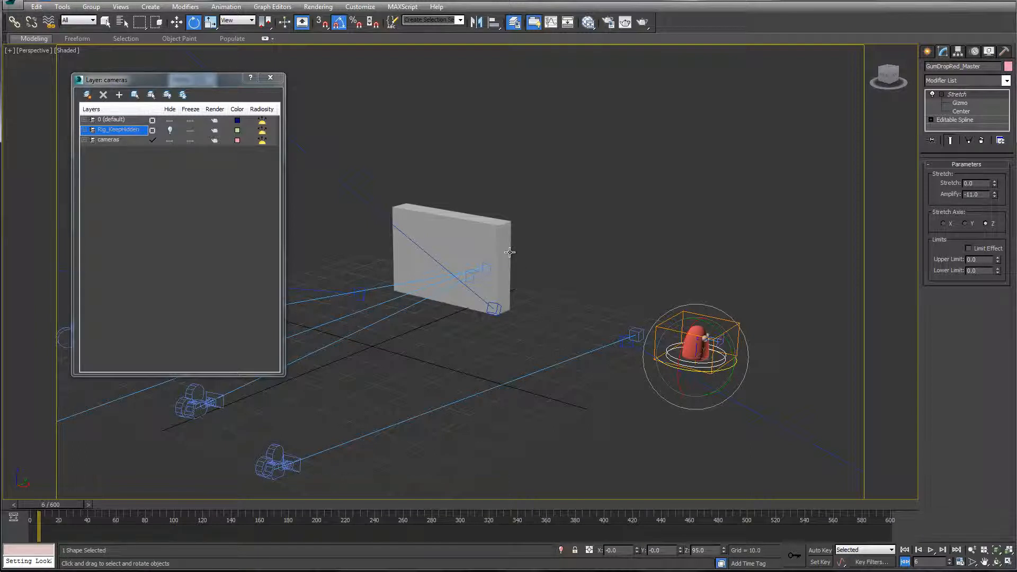
Step: Save the scene as a new version named CandyBoxConstruction04_withRandyRig_V3.max
key(alt+f)
key(s)
key(alt+f)
key(a)
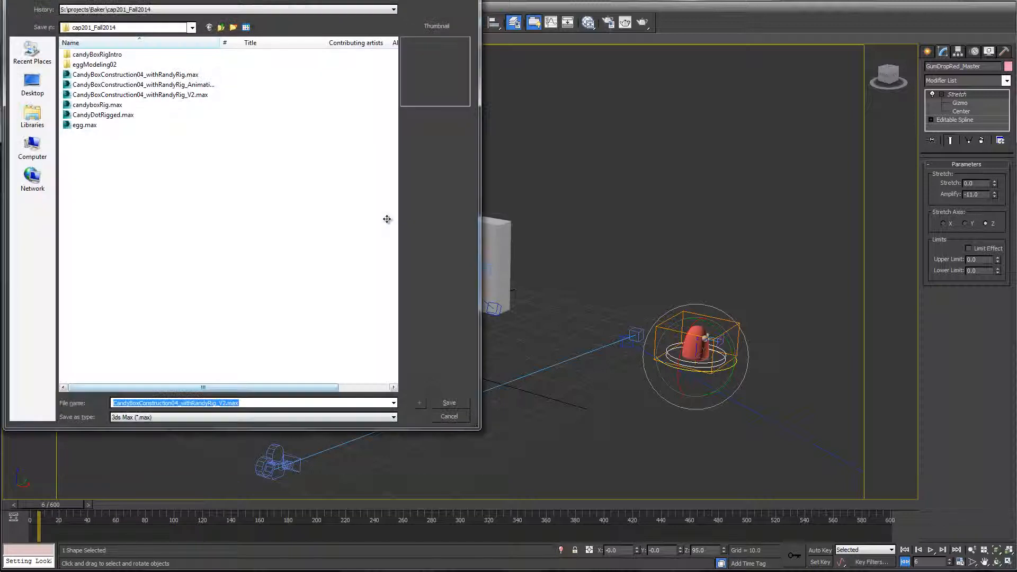
key(Right)
key(Left)
key(Left)
key(Left)
key(Left)
key(Left)
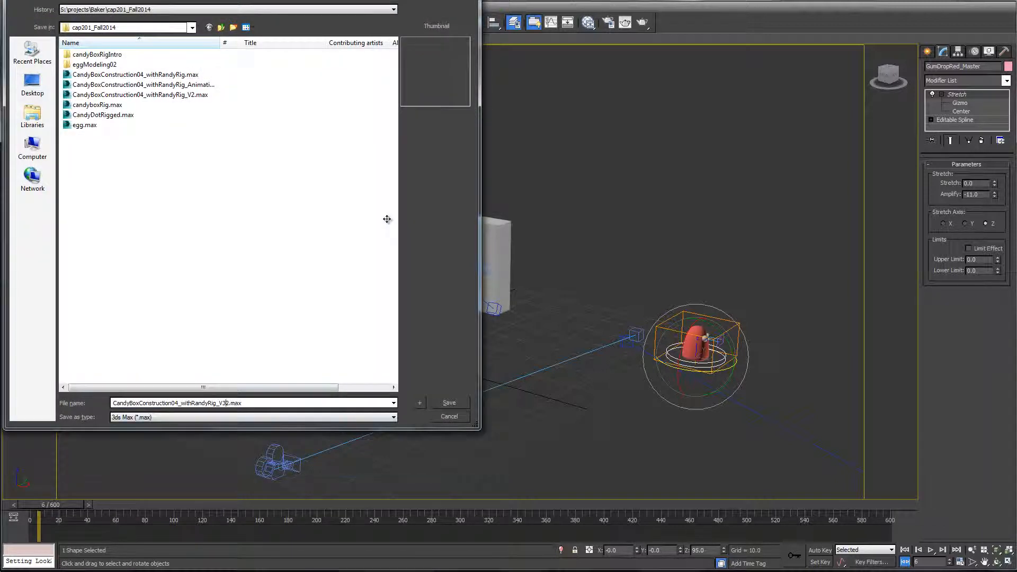
key(Return)
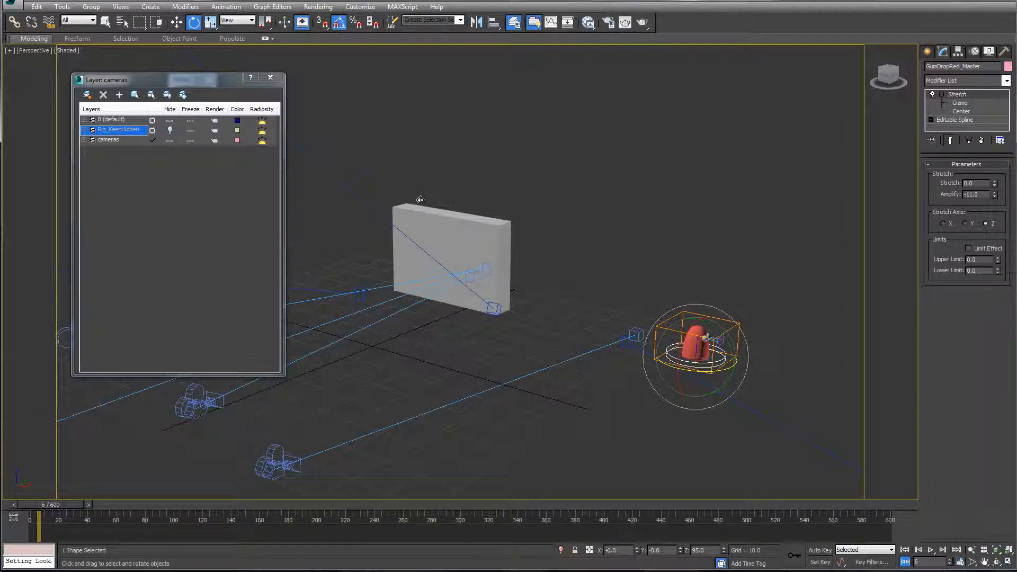
Step: Open the recent scene CandyBoxConstruction04_withRandyRig_AnimationExample.max and continue past the missing audio and external file warnings
key(alt+f)
key(Down)
key(Down)
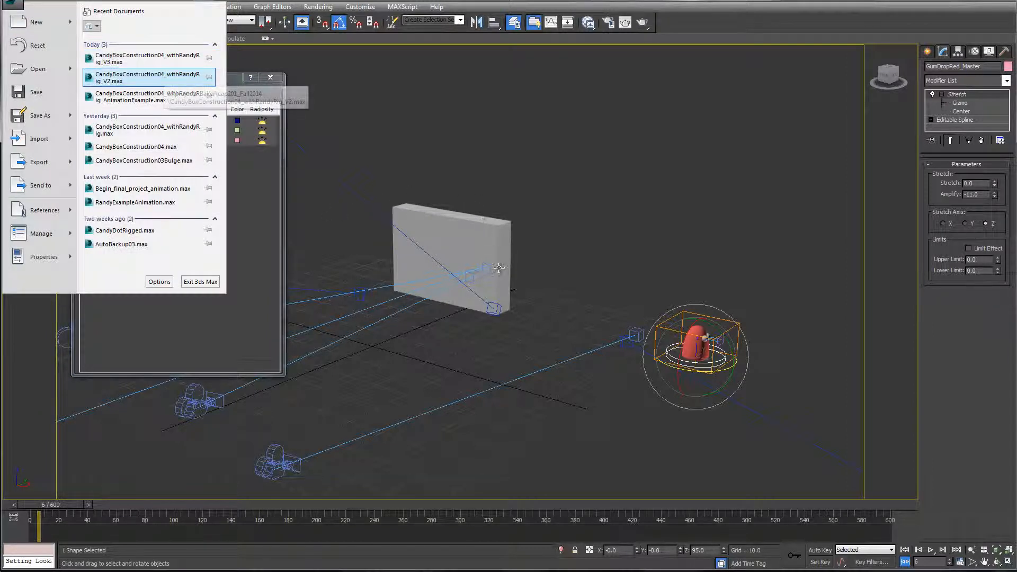
key(Down)
key(Return)
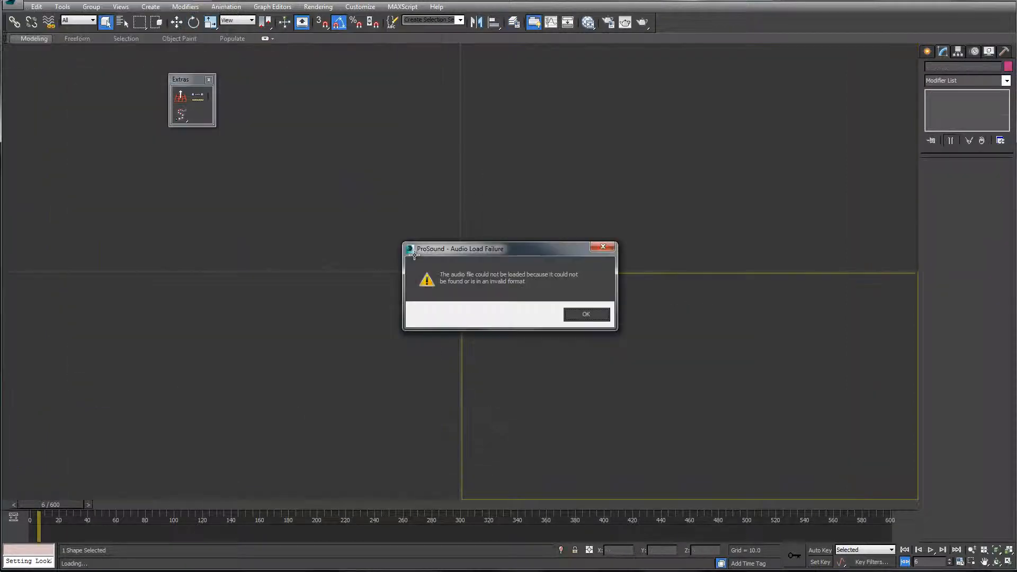
key(Return)
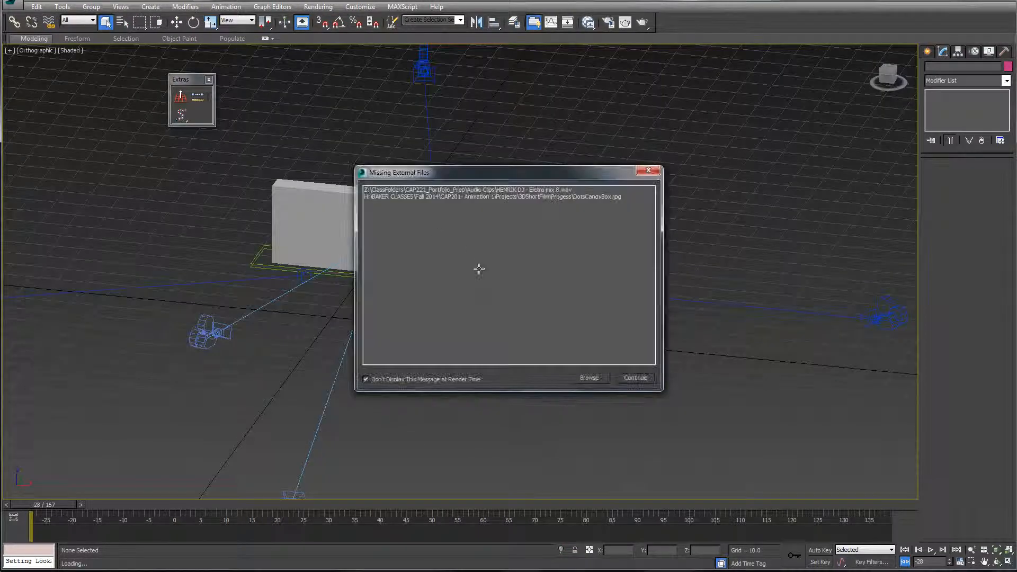
key(Return)
Step: Look through the Cam_Intro camera, play the animation, and stop at frame 68
key(c)
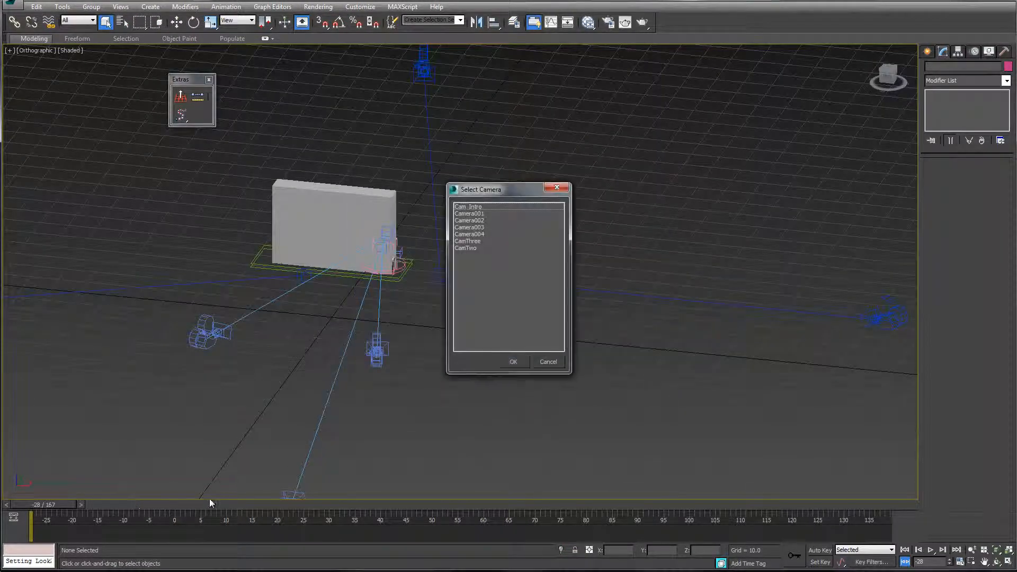
key(Return)
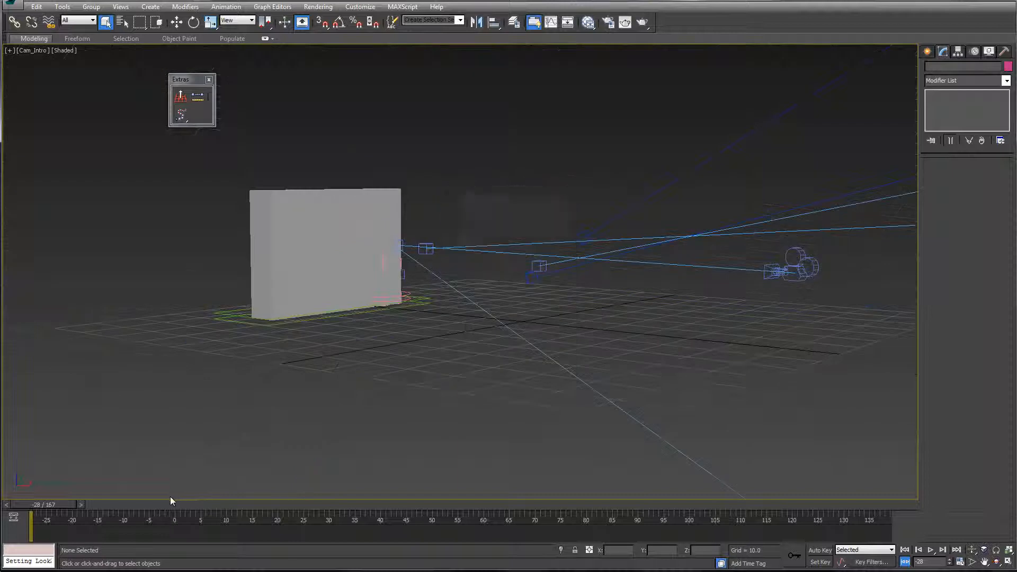
drag(40, 504, 178, 500)
key(slash)
key(slash)
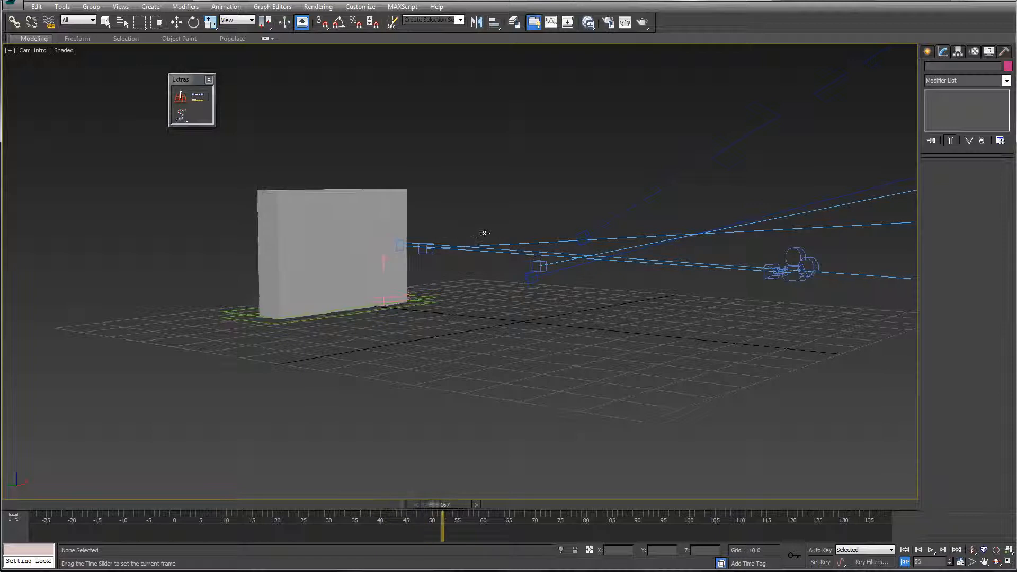
key(Escape)
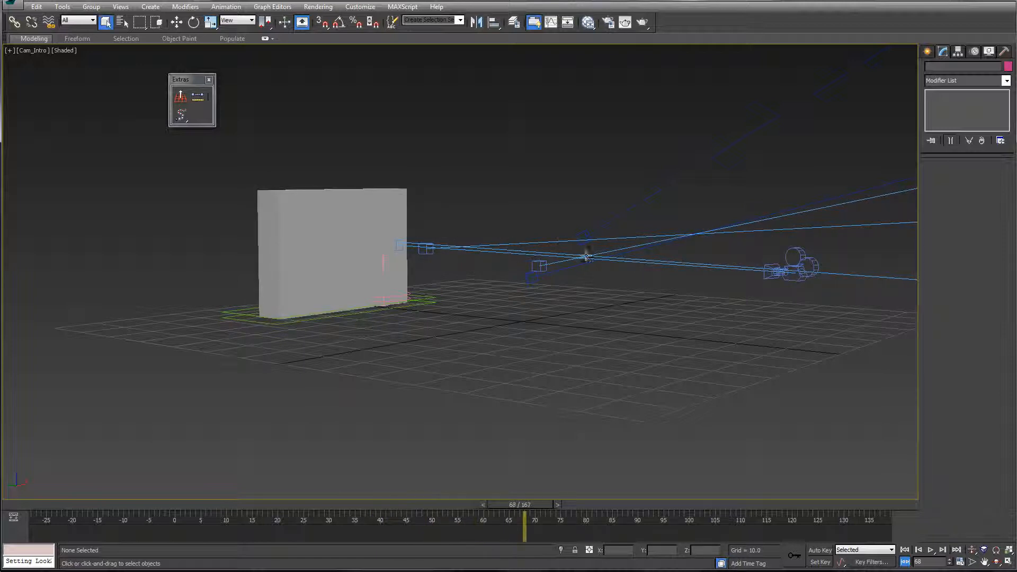
Step: Switch the viewport to CamTwo, play the animation, and stop at frame 86
key(c)
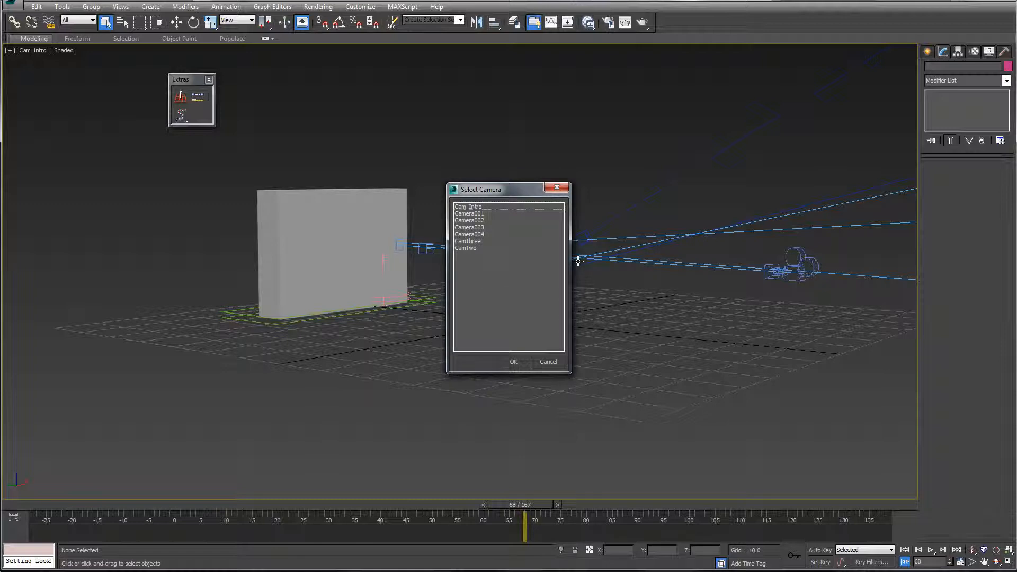
key(End)
key(Return)
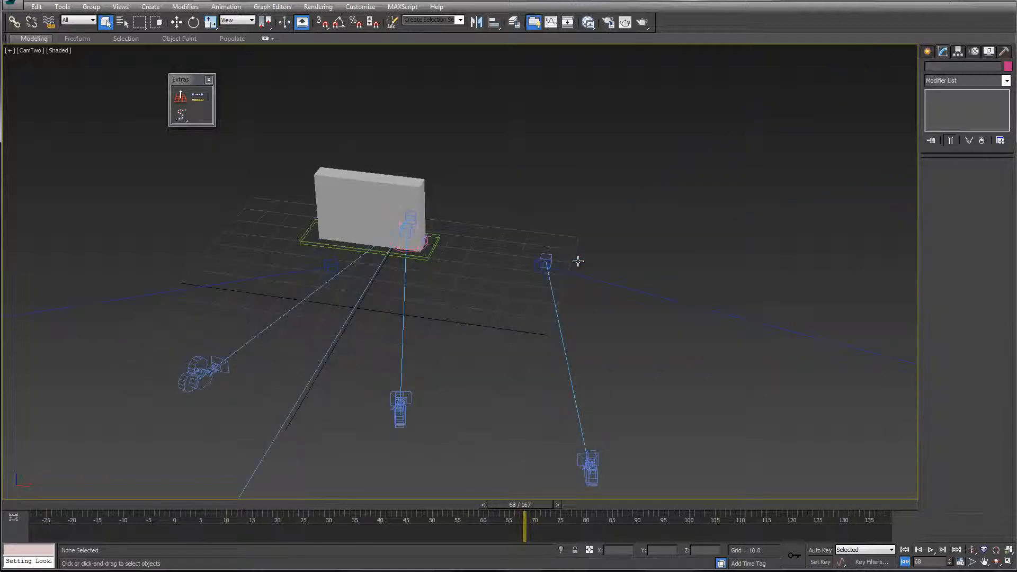
key(slash)
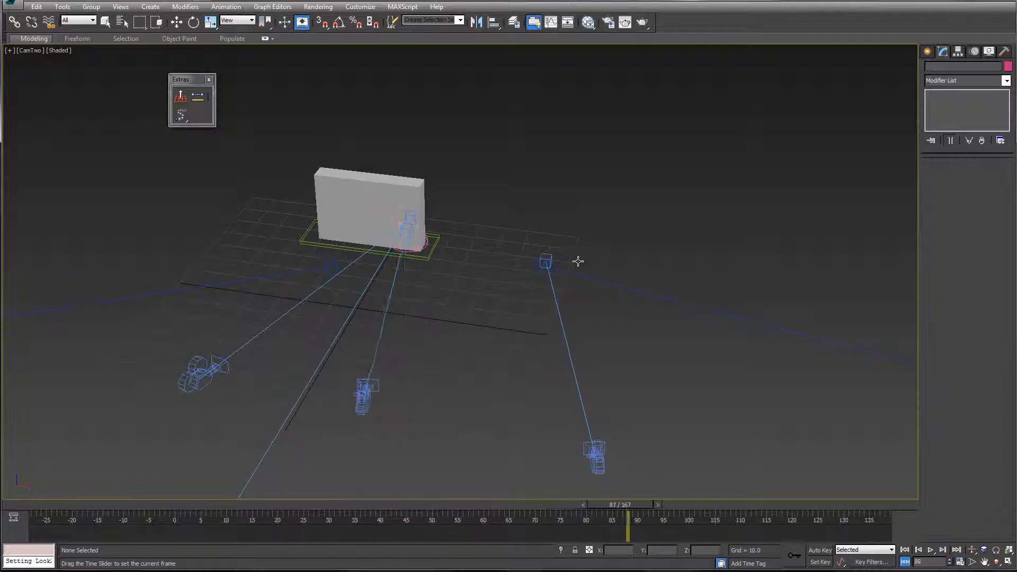
key(slash)
Step: Switch the viewport to the CamThree camera
key(c)
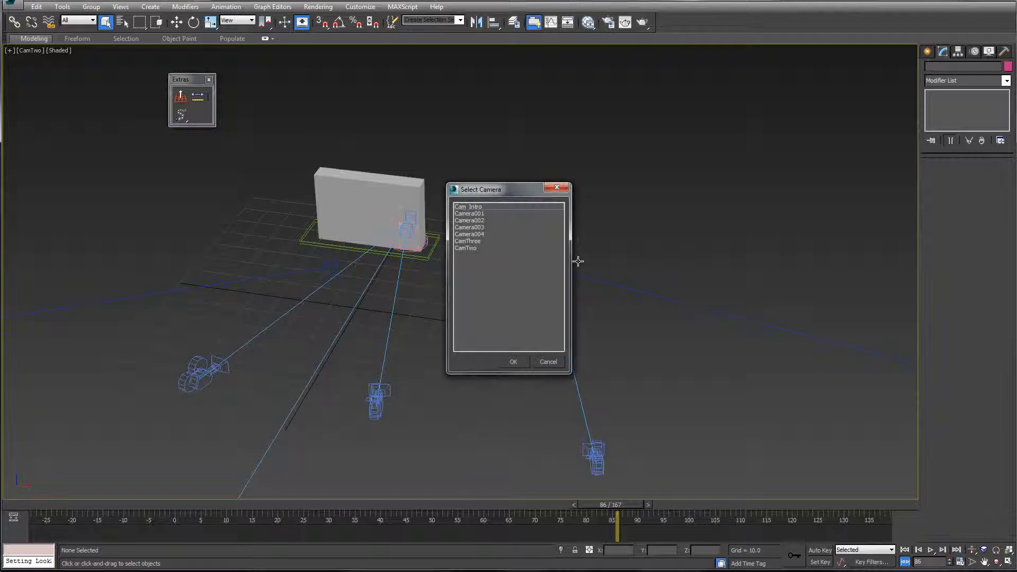
key(Down)
key(Down)
key(Down)
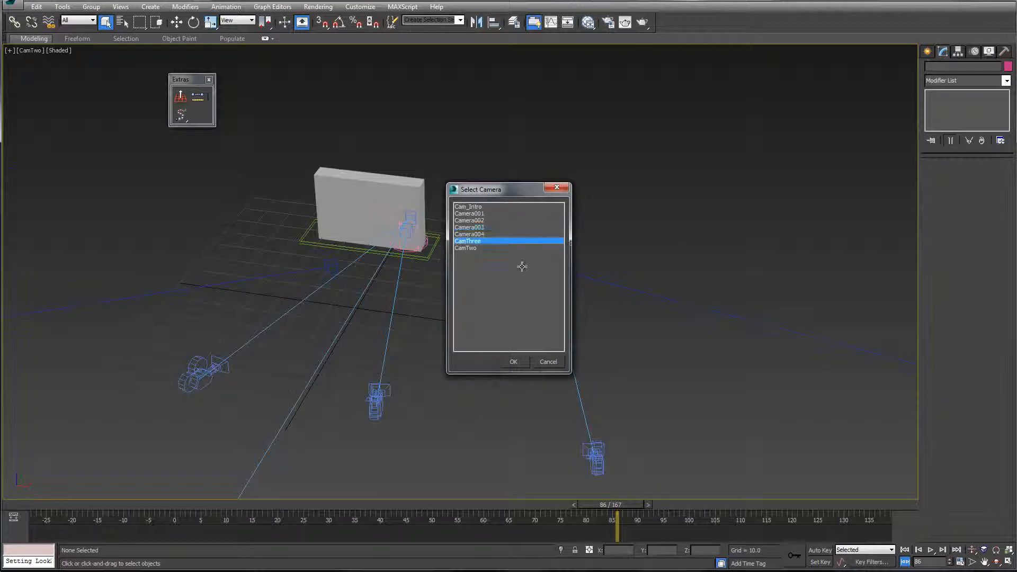
key(Down)
key(Down)
key(Return)
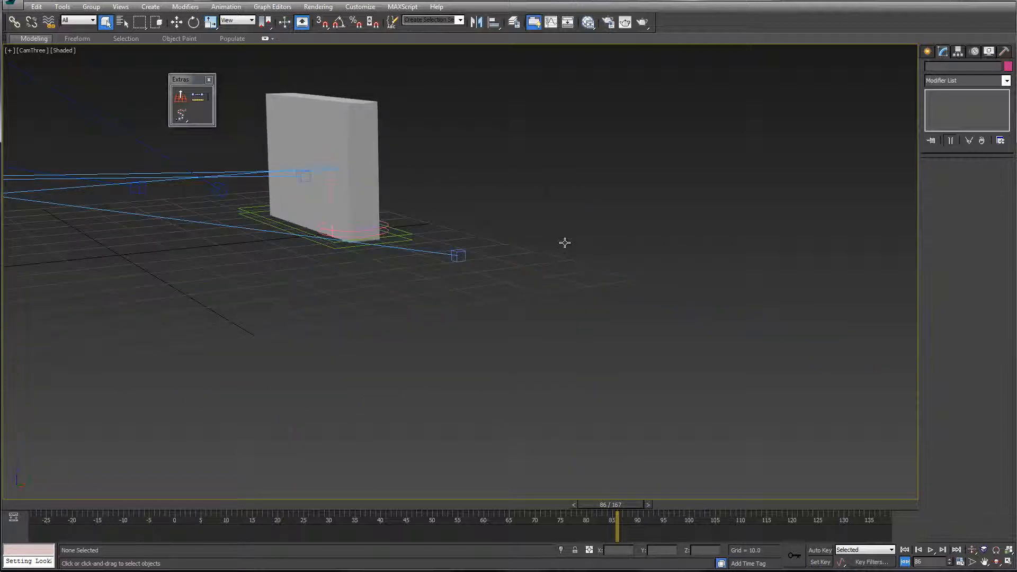
Step: Go through the animation in the CamThree view from frame 43 to frame 106 to see the box open
drag(581, 253, 557, 258)
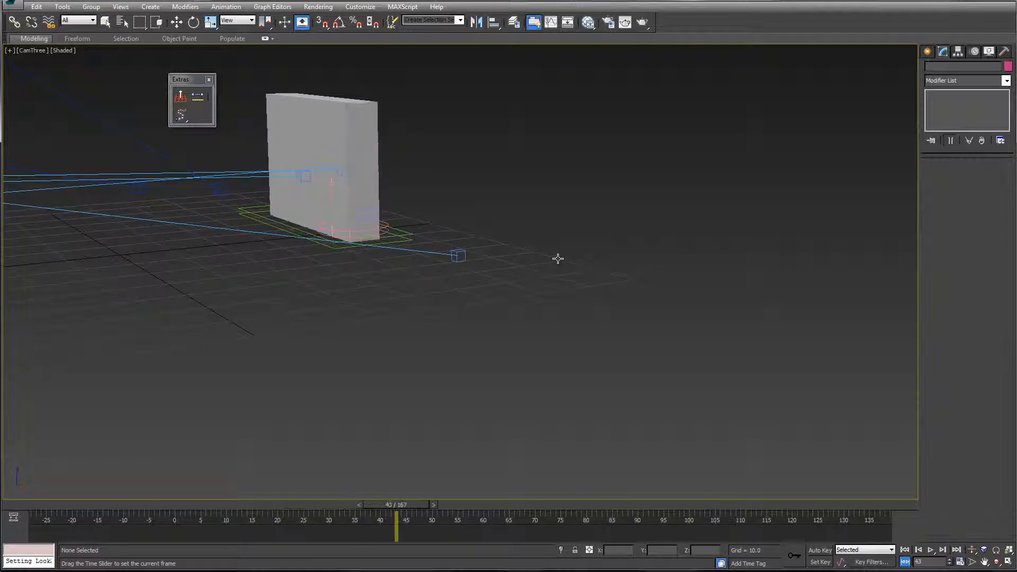
key(period)
key(period)
key(period)
key(period)
key(period)
key(period)
key(period)
key(period)
key(period)
key(period)
key(period)
key(period)
key(period)
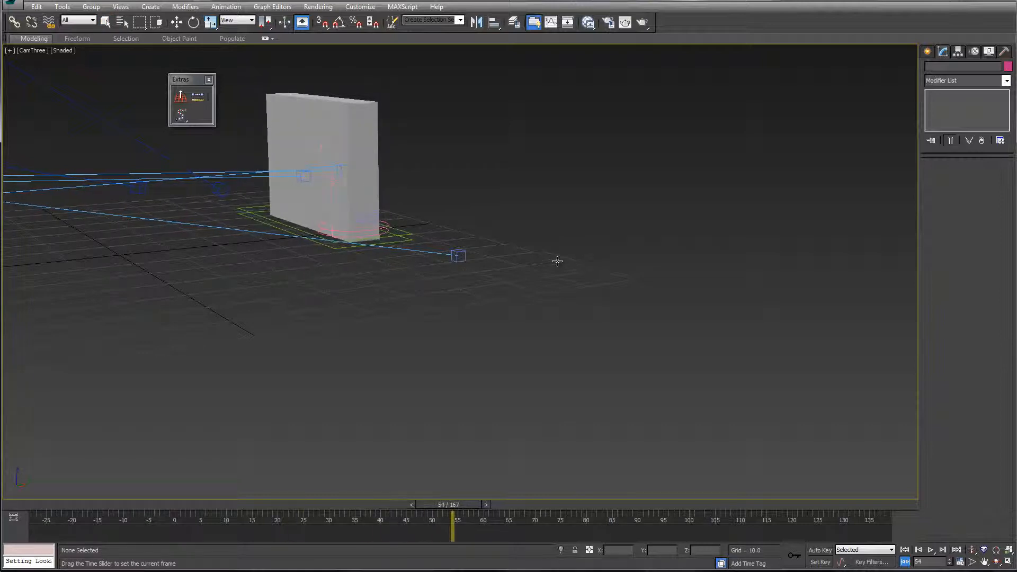
key(period)
key(period)
key(period)
key(period)
key(period)
key(period)
key(period)
key(period)
key(period)
key(period)
key(period)
key(period)
key(period)
key(period)
key(period)
key(period)
key(period)
key(period)
key(period)
key(period)
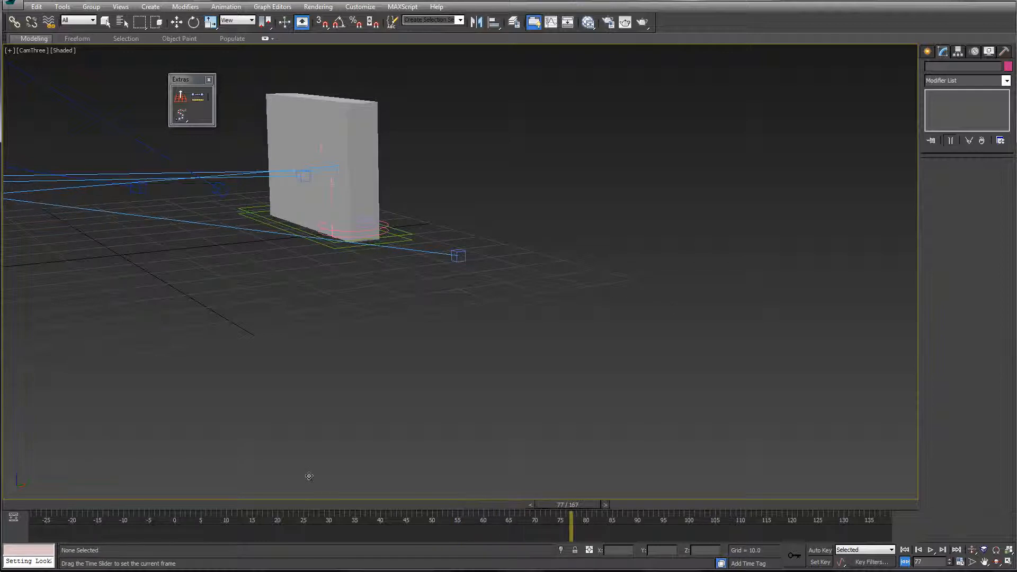
key(period)
key(period)
key(period)
key(period)
key(period)
key(period)
key(period)
key(period)
key(period)
key(period)
key(period)
key(period)
key(period)
key(period)
key(period)
key(period)
key(period)
key(period)
key(period)
key(period)
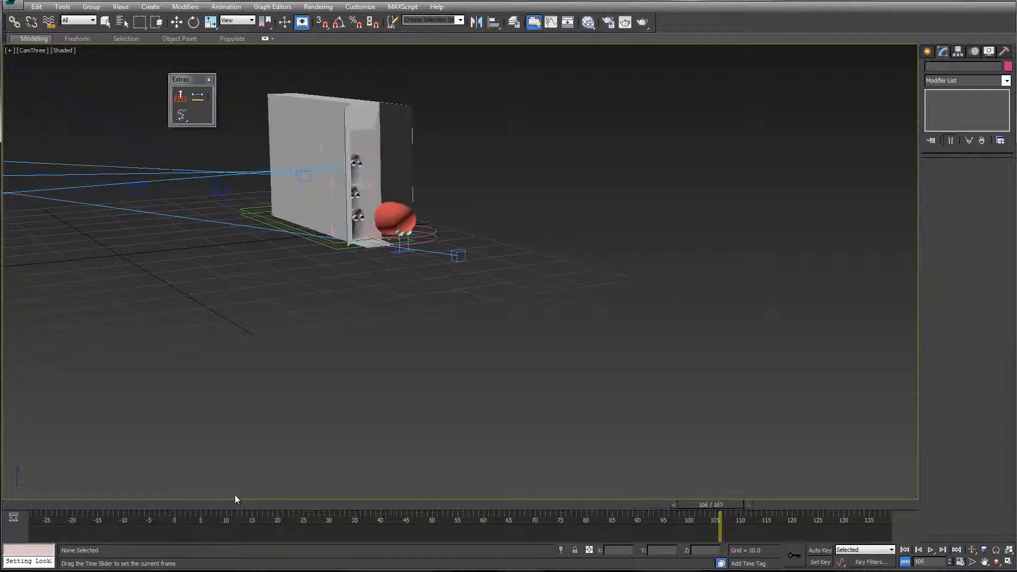
Step: Step back and forth around frame 101 to examine how the gumdrop emerges as the box flap opens
key(comma)
key(comma)
key(comma)
key(period)
key(period)
key(period)
key(period)
key(period)
key(period)
key(period)
key(comma)
key(comma)
key(comma)
key(comma)
key(comma)
key(comma)
key(period)
key(period)
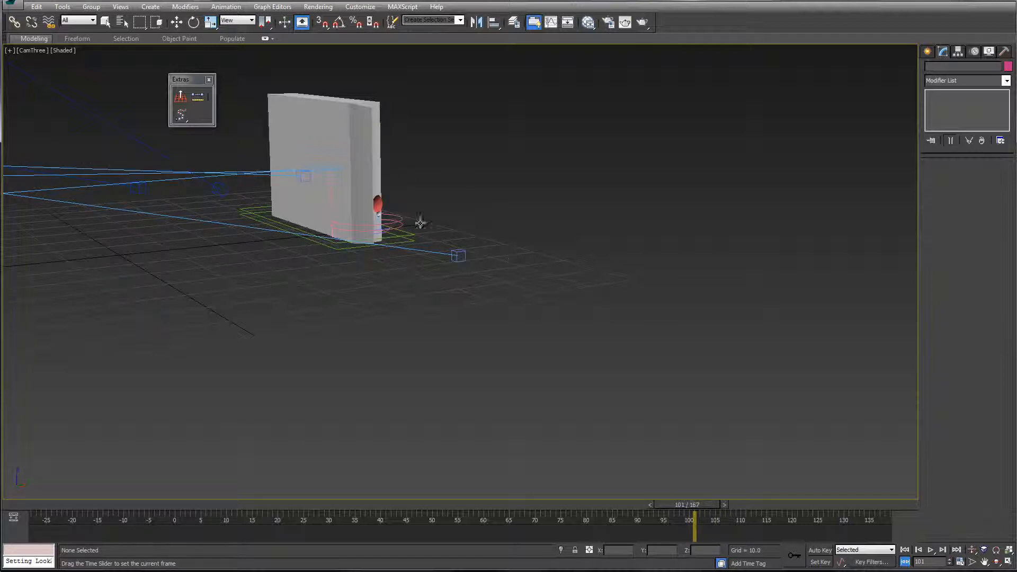
key(period)
key(comma)
Step: Recheck the frames around the flap opening and select the gumdrop's master control at frame 101
key(q)
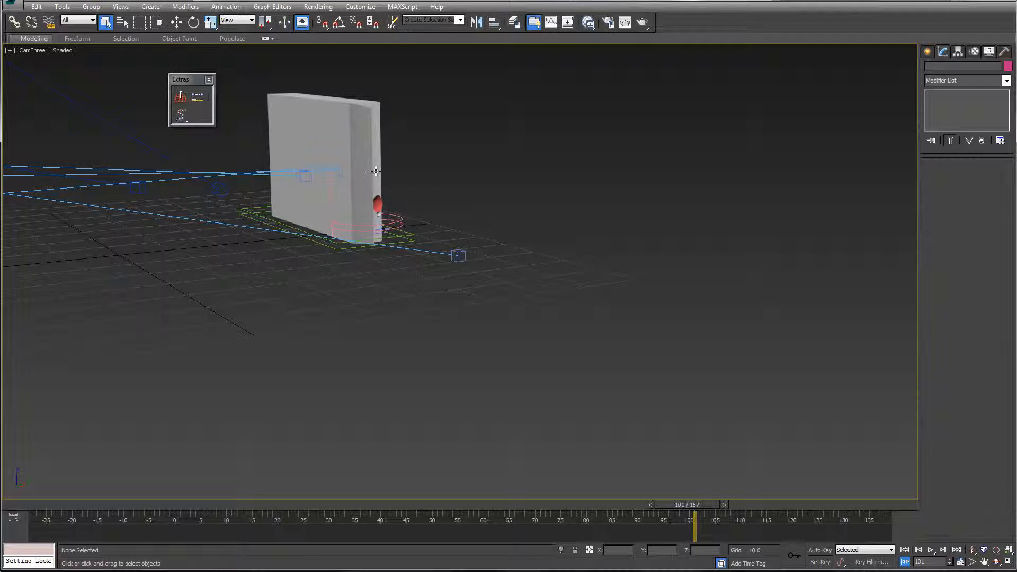
key(comma)
key(comma)
key(comma)
key(period)
key(period)
key(period)
key(q)
click(388, 220)
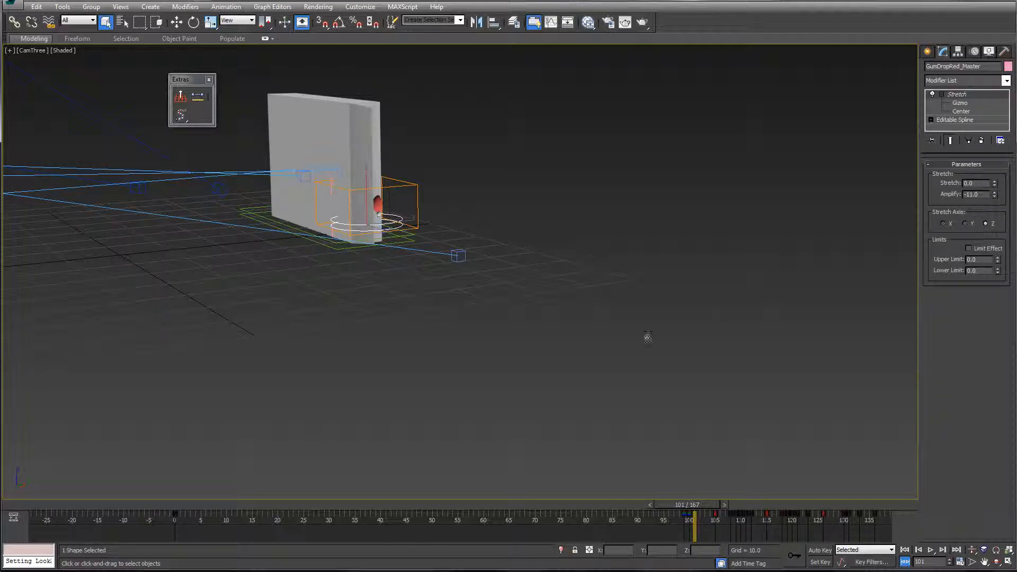
Step: Turn on Auto Key and move the gumdrop's master control about 0.9 units along negative X at frame 101
key(n)
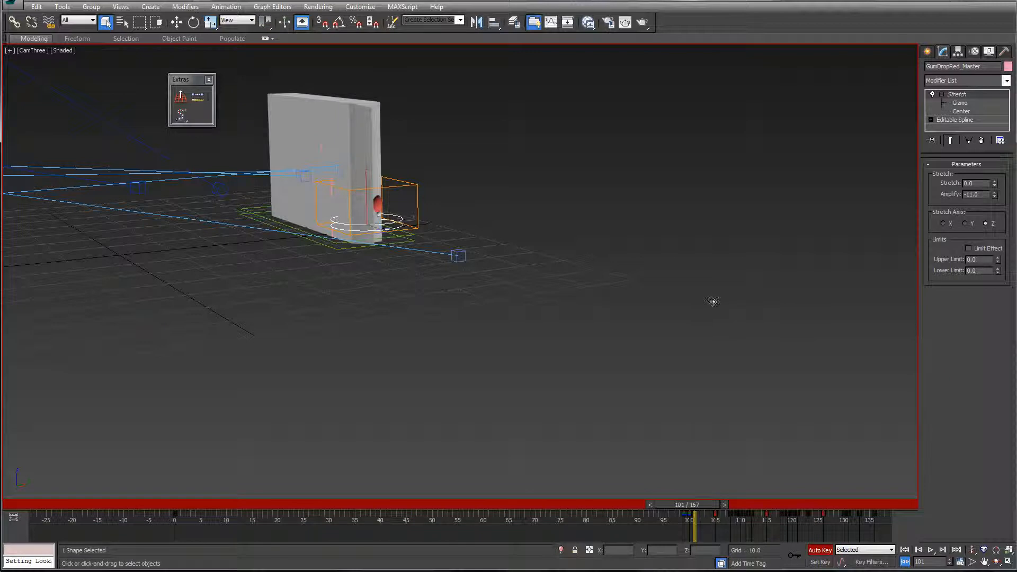
key(w)
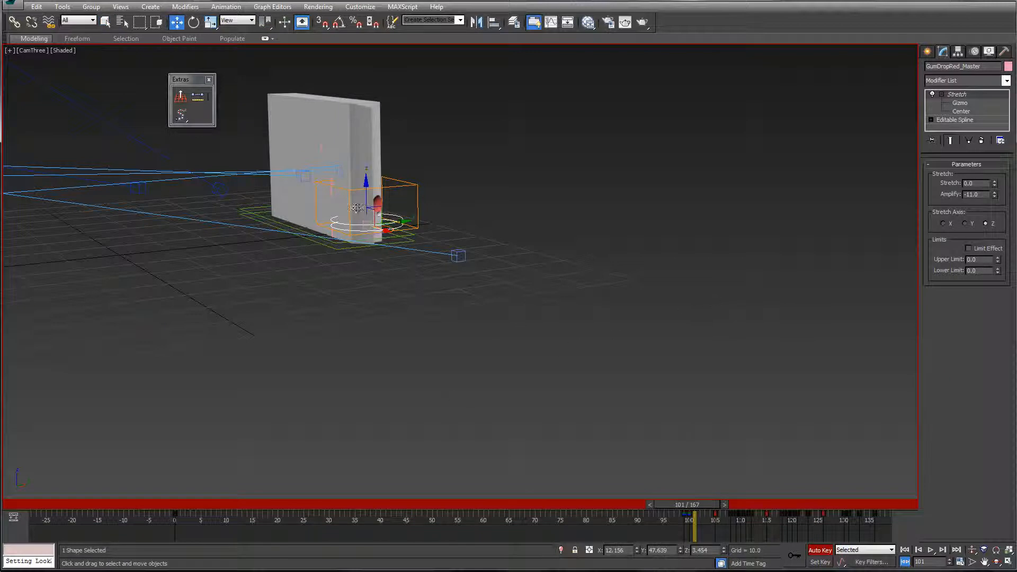
drag(344, 188, 326, 183)
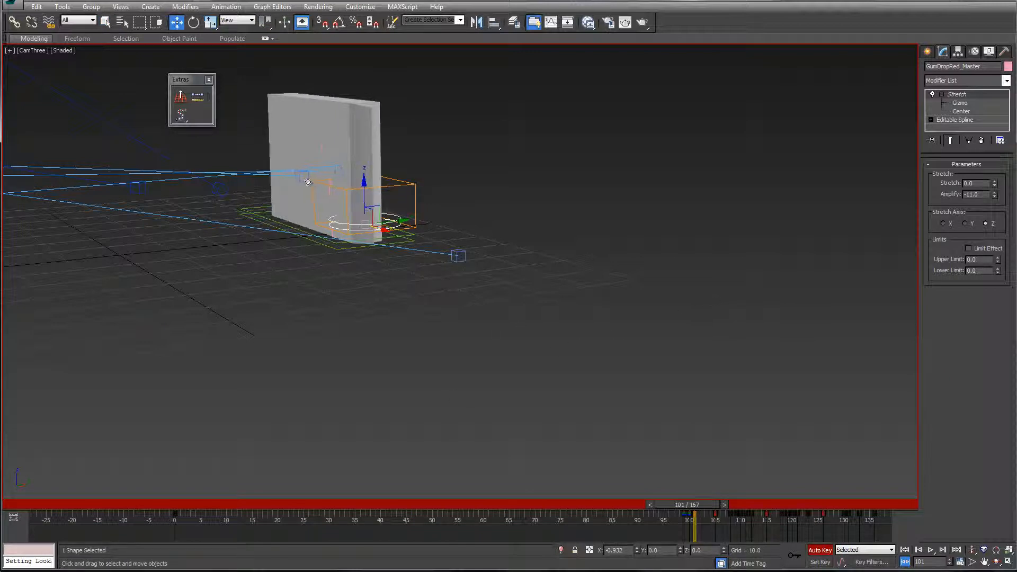
Step: Step through frames 101 to 114 to check the gumdrop's movement out of the opening box
mouse_move(283, 500)
mouse_down()
mouse_move(282, 487)
mouse_move(244, 503)
mouse_move(294, 496)
mouse_move(270, 495)
mouse_up()
key(period)
key(period)
key(period)
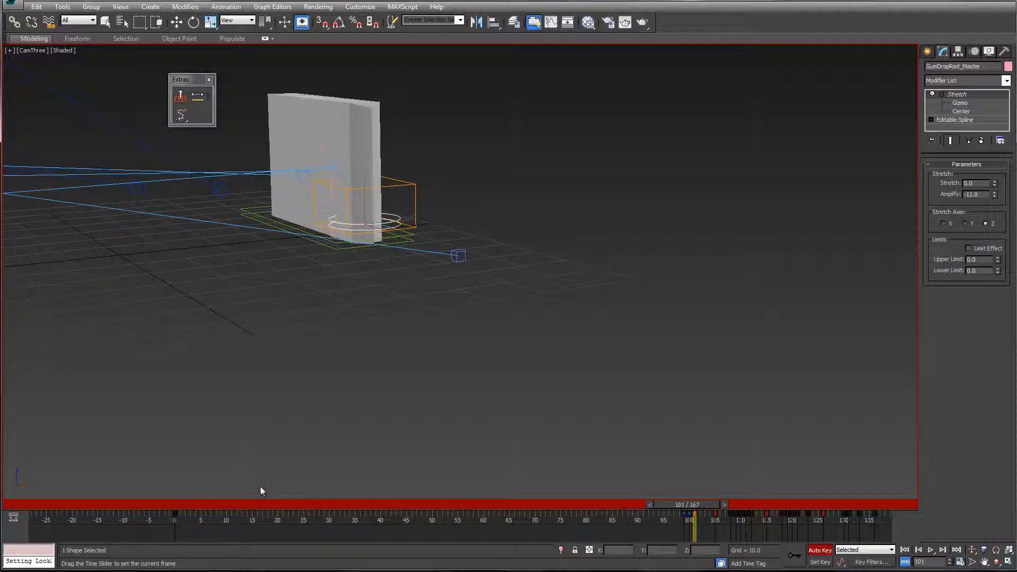
key(comma)
key(comma)
key(period)
key(period)
key(comma)
key(period)
key(period)
key(period)
key(period)
key(period)
key(period)
key(period)
key(period)
key(period)
key(period)
key(period)
key(period)
key(period)
key(period)
key(period)
key(period)
key(period)
key(period)
key(period)
key(period)
key(period)
key(period)
key(period)
key(period)
key(period)
key(period)
key(period)
key(period)
key(period)
key(period)
key(period)
key(period)
key(period)
key(period)
key(comma)
key(comma)
key(comma)
key(comma)
key(comma)
key(comma)
key(comma)
key(comma)
key(comma)
key(comma)
key(comma)
key(comma)
key(comma)
key(comma)
key(comma)
key(comma)
key(comma)
key(comma)
key(comma)
key(comma)
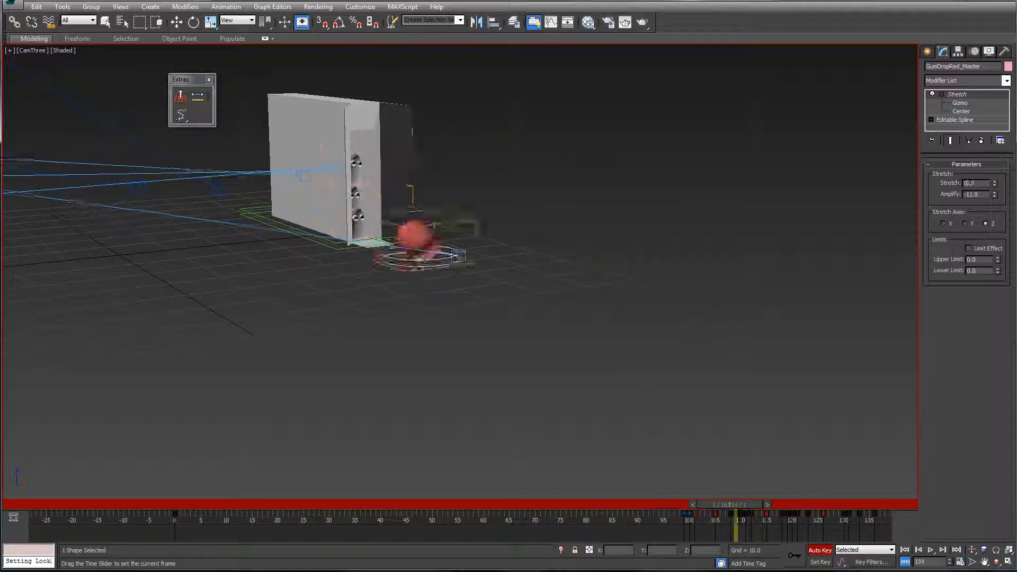
key(period)
key(period)
key(period)
key(period)
key(period)
key(period)
key(period)
key(period)
key(period)
key(period)
key(period)
key(period)
key(period)
key(w)
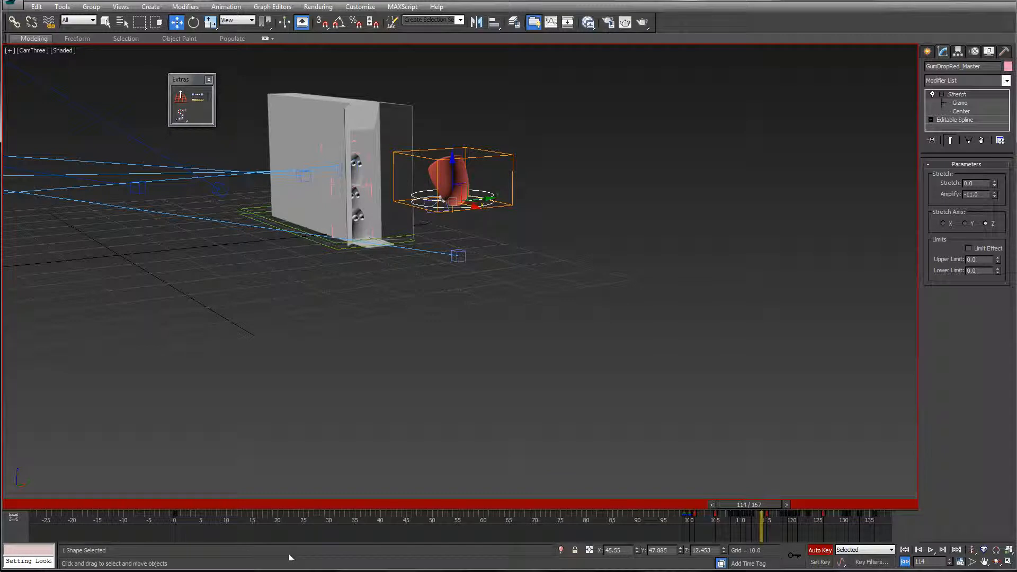
Step: Clear the selection and advance to frame 139 to view the rest of the gumdrop's jump
key(ctrl+d)
key(period)
key(period)
key(period)
key(period)
key(period)
key(period)
key(period)
key(period)
key(period)
key(period)
key(period)
key(period)
key(period)
key(period)
key(period)
key(period)
key(period)
key(period)
key(period)
key(period)
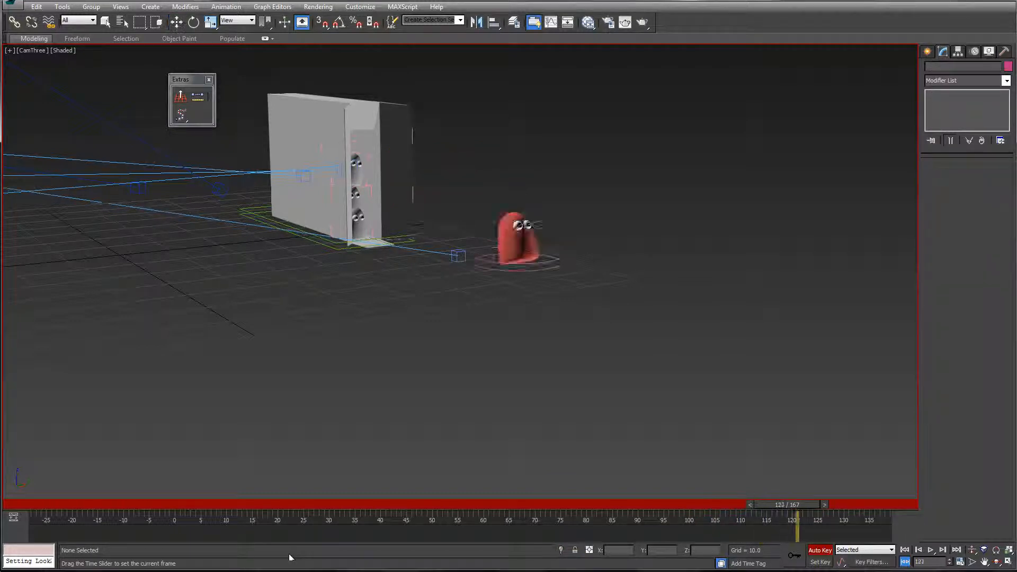
key(period)
key(w)
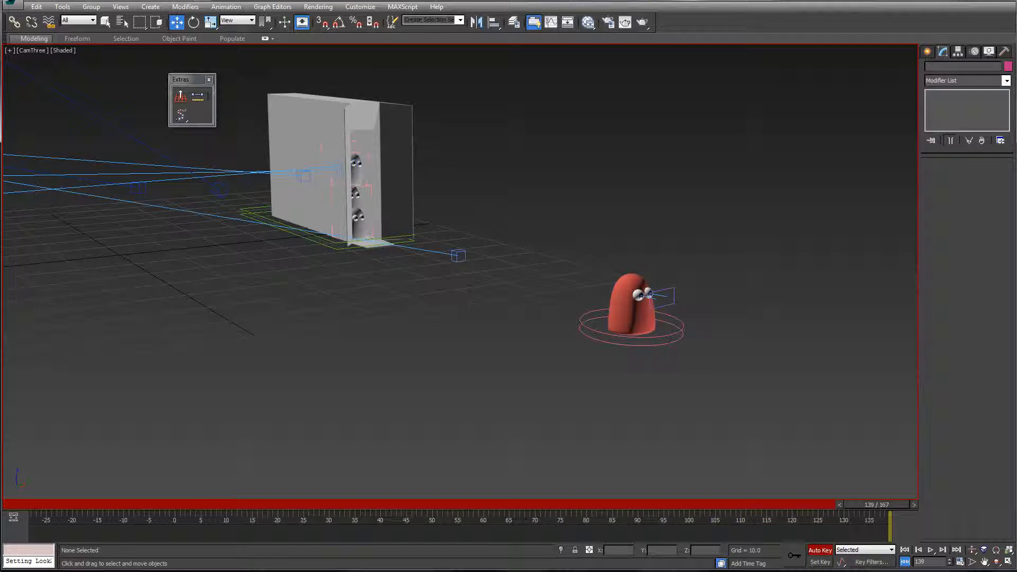
Step: Scrub the animation back to frame 59 and forward to frame 139 to review the gumdrop's whole exit
drag(877, 504, 768, 504)
key(w)
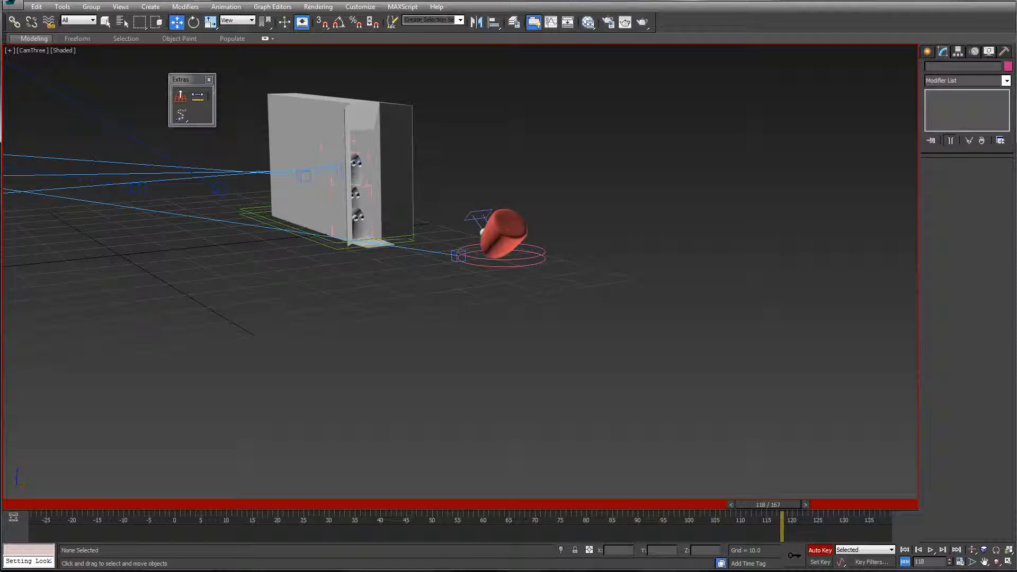
drag(767, 504, 476, 505)
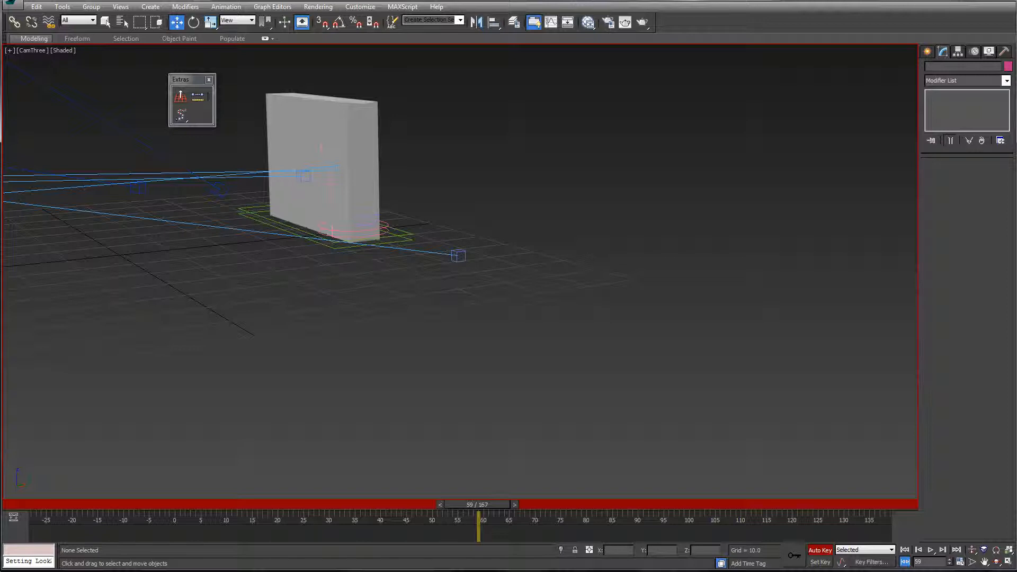
drag(476, 504, 877, 504)
key(w)
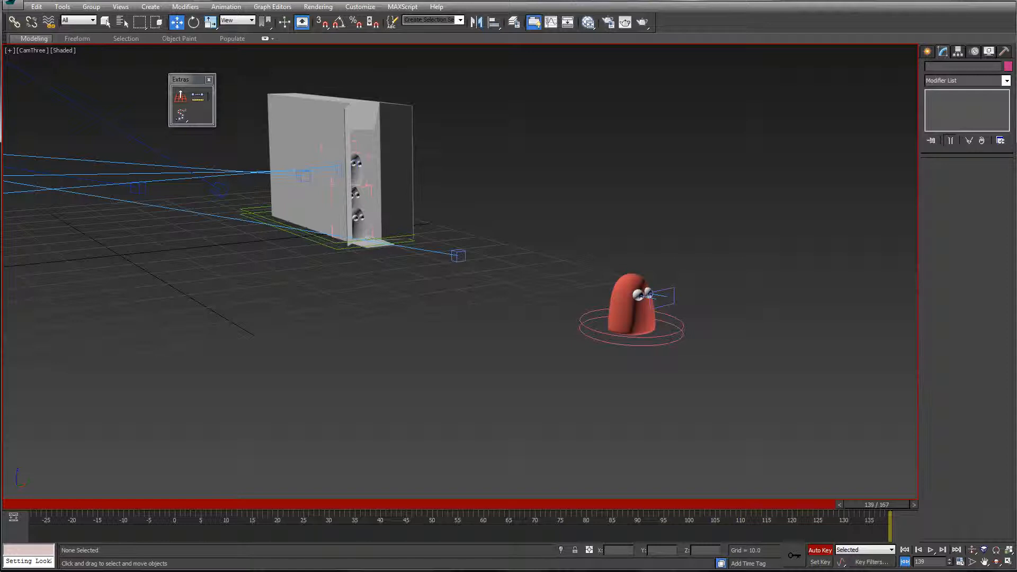
Step: Set the current frame to 134 and turn off Auto Key
drag(877, 504, 851, 504)
key(w)
key(n)
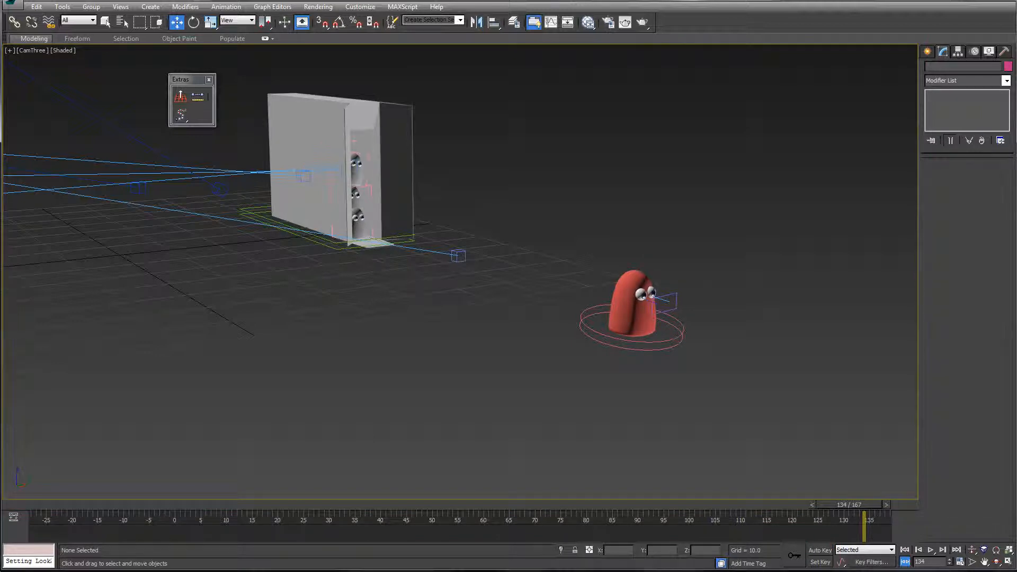